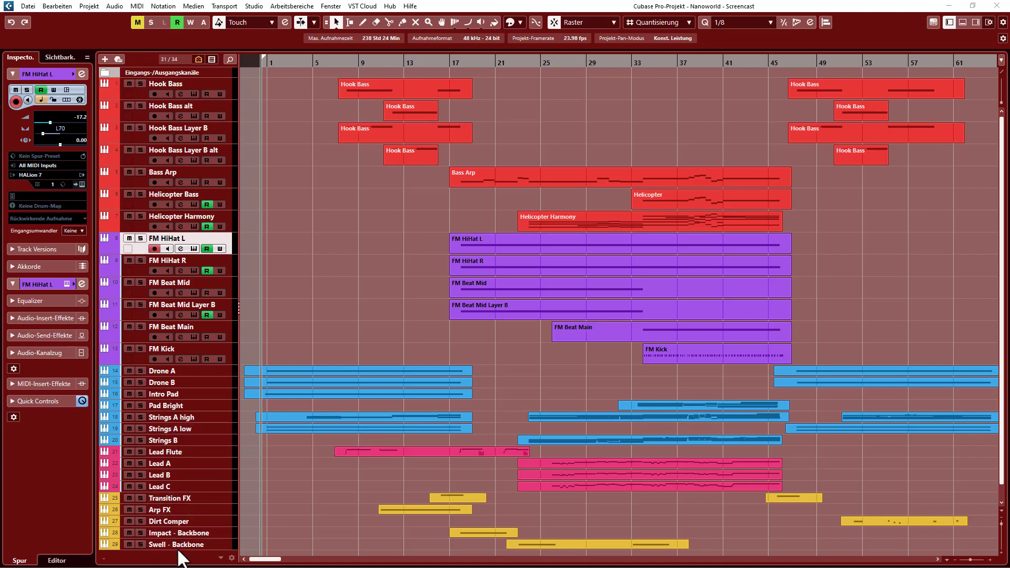
Play the project and audition held notes alternately on the Hook Bass Compare and Hook Bass arpeggiator patches to compare their phrases.
{"action": "key", "text": "space"}
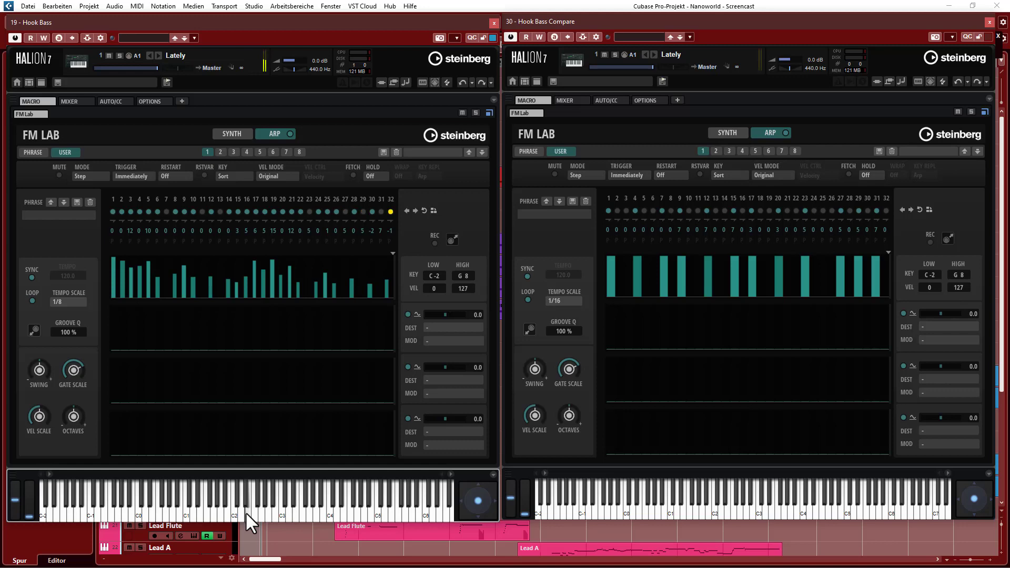
{"action": "left_click", "coordinate": [728, 513]}
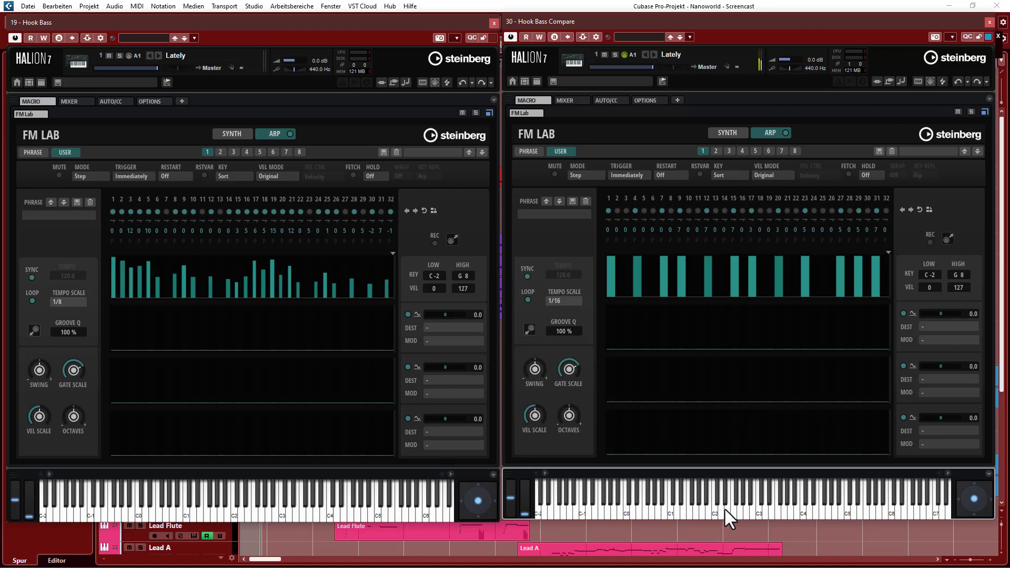
{"action": "left_click", "coordinate": [245, 515]}
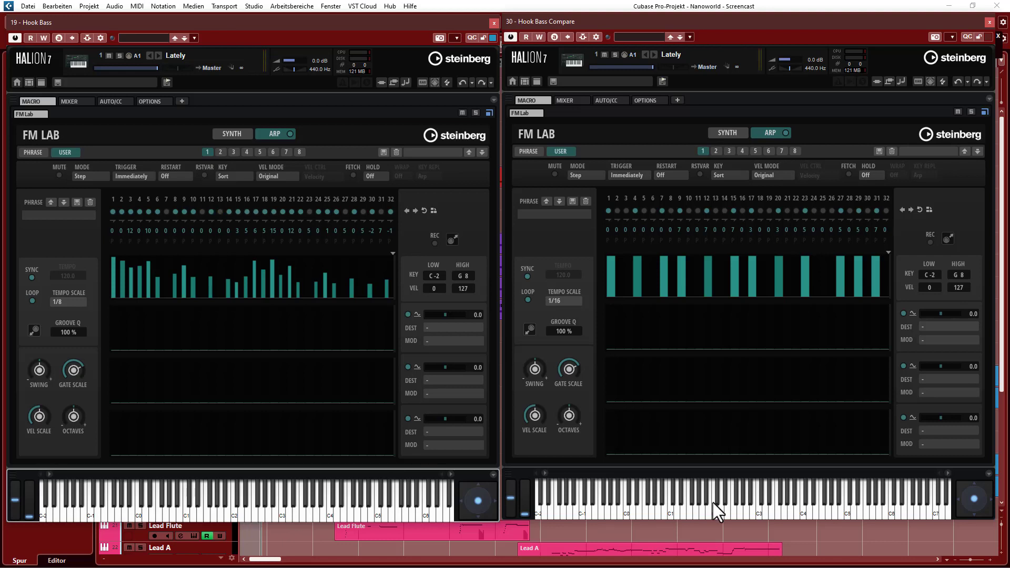
{"action": "left_click", "coordinate": [724, 513]}
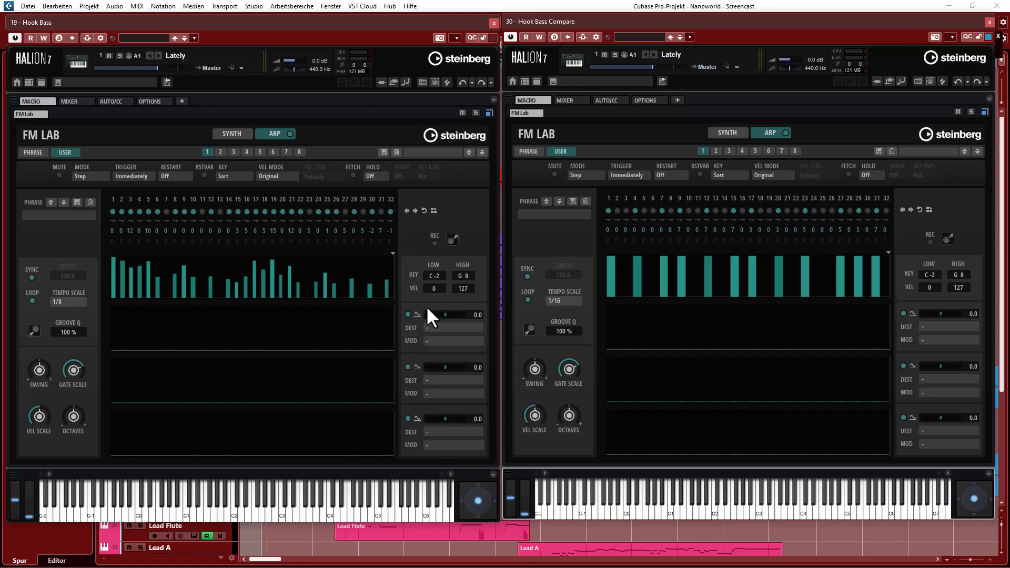
Open the FM oscillator editor of the Hook Bass patch and browse its DX7 algorithm presets without choosing one.
{"action": "mouse_move", "coordinate": [311, 282]}
{"action": "left_click", "coordinate": [232, 133]}
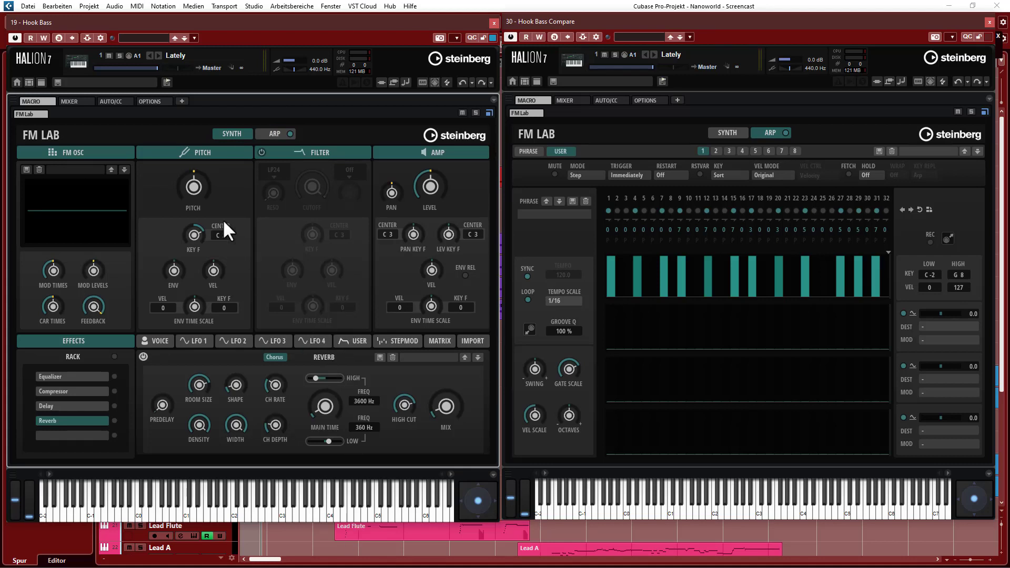
{"action": "mouse_move", "coordinate": [177, 266]}
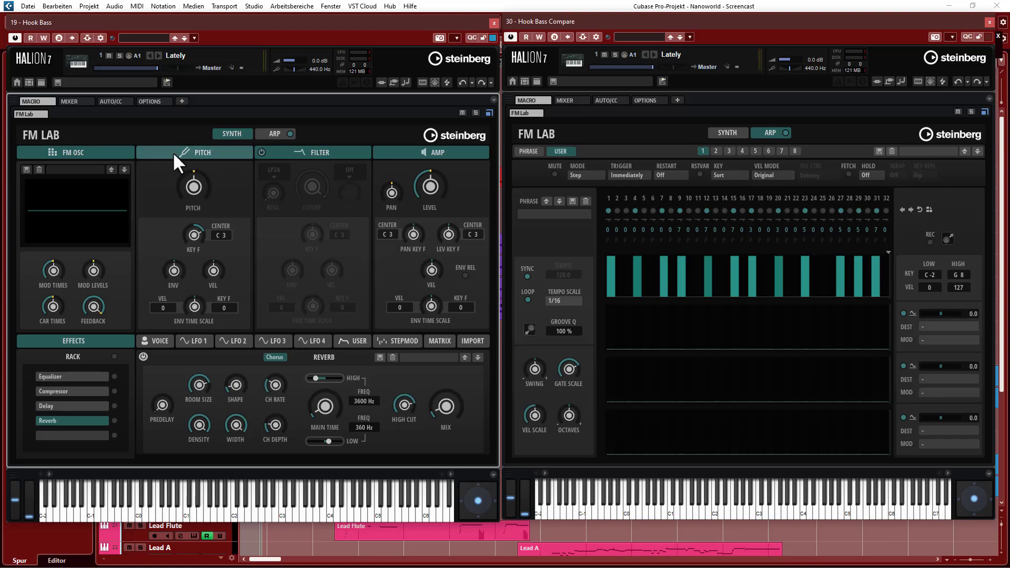
{"action": "left_click", "coordinate": [96, 152]}
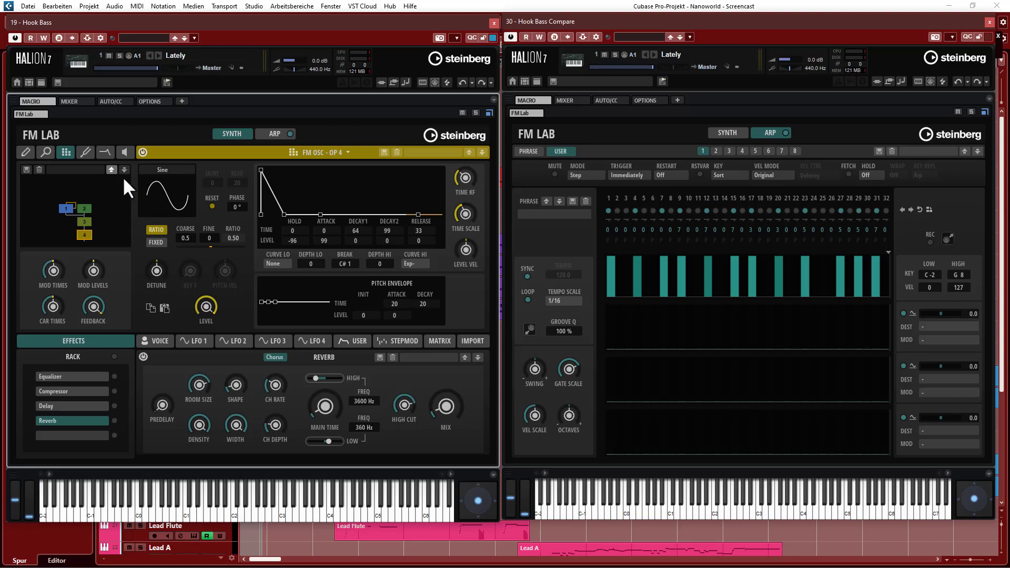
{"action": "left_click", "coordinate": [100, 170]}
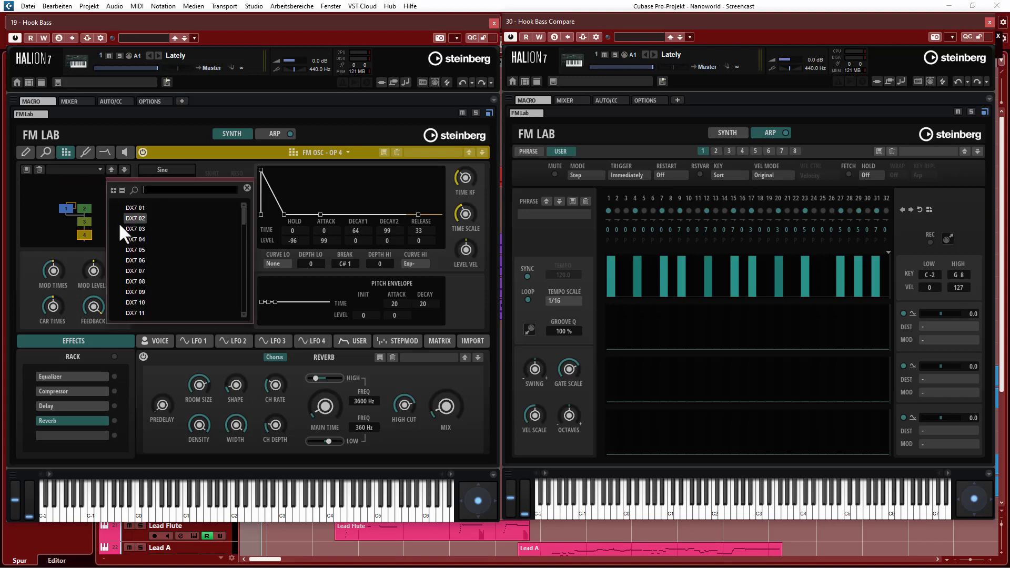
{"action": "scroll", "coordinate": [163, 273], "scroll_direction": "up", "scroll_amount": 3}
{"action": "left_click", "coordinate": [247, 186]}
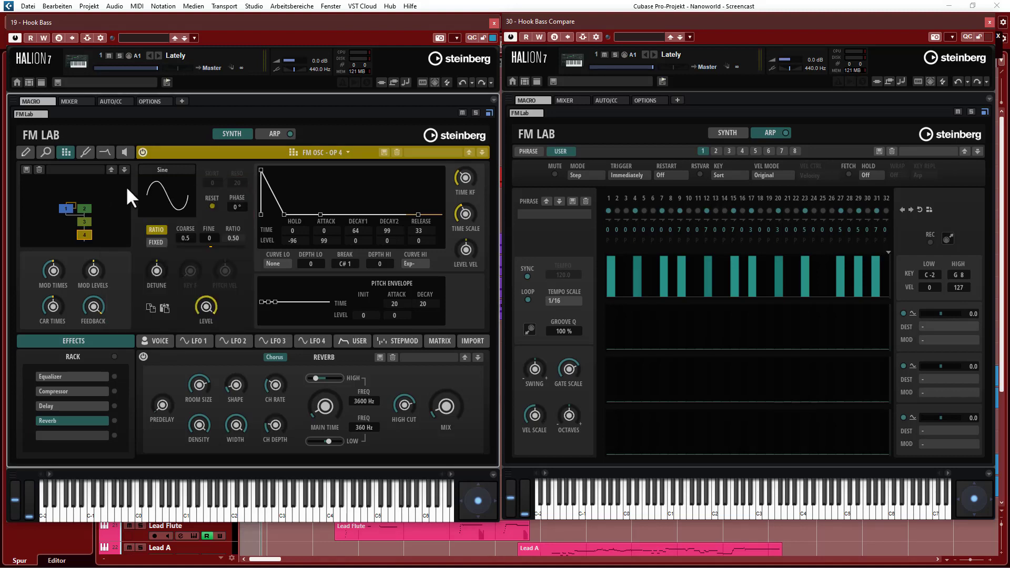
Examine the waveform, ratio and envelope settings of operators 1 to 4 in the Hook Bass patch.
{"action": "left_click", "coordinate": [69, 208]}
{"action": "left_click", "coordinate": [87, 206]}
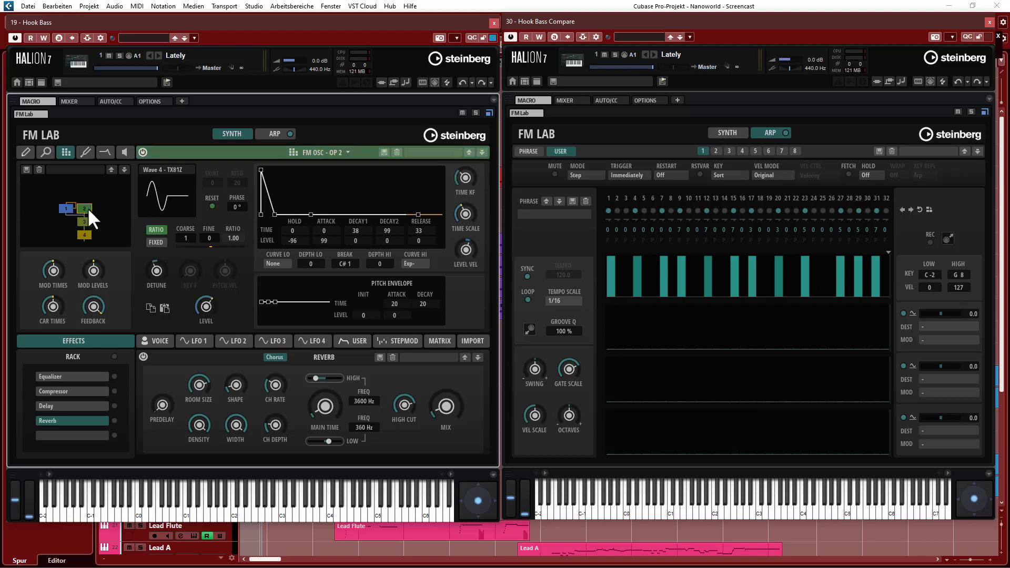
{"action": "left_click", "coordinate": [87, 220]}
{"action": "left_click", "coordinate": [83, 232]}
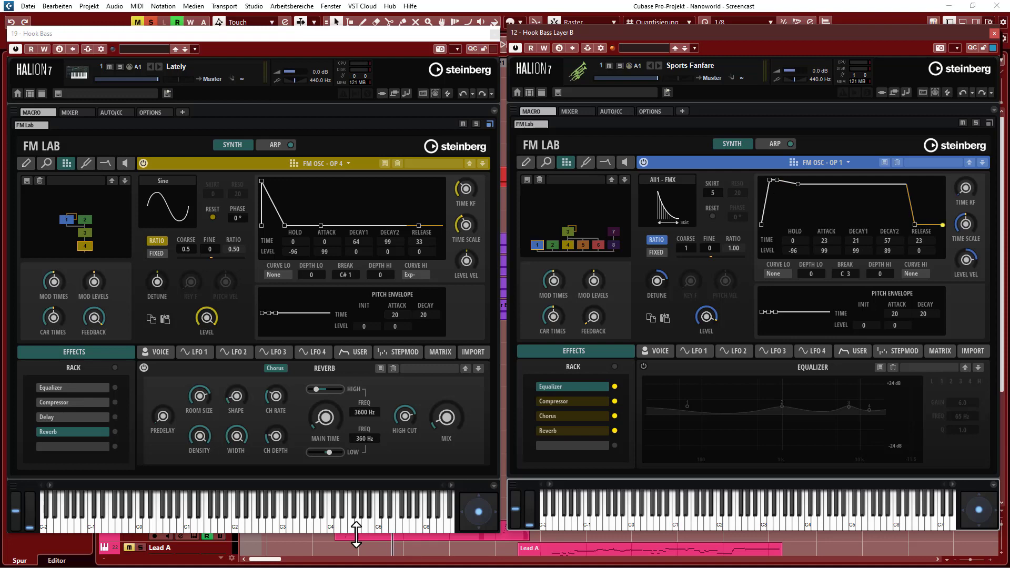
Toggle the bypass of the whole effects rack in the Hook Bass Layer B patch.
{"action": "left_click", "coordinate": [615, 366]}
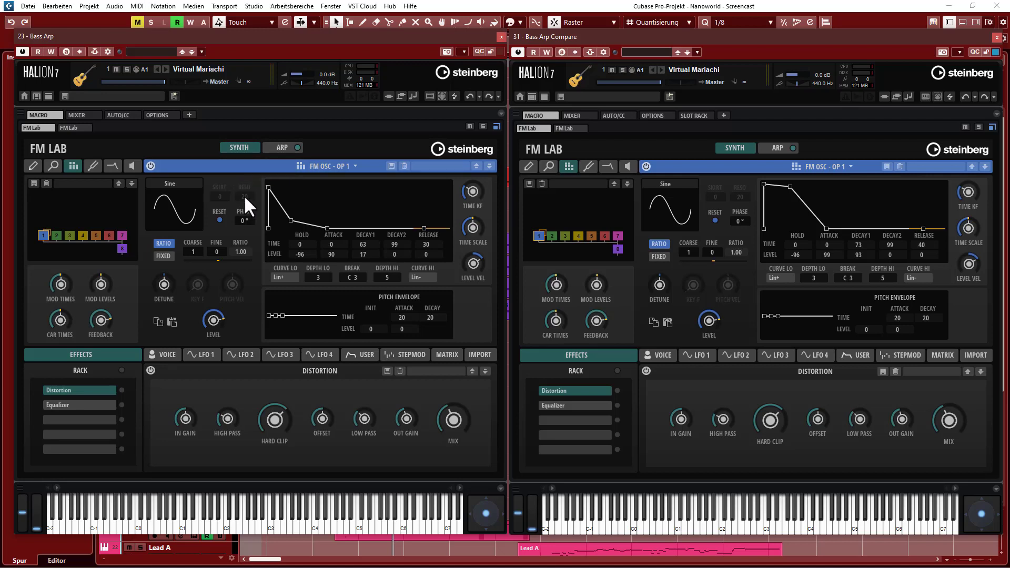
Show the arpeggiator of the second FM Lab layer in Bass Arp and audition repeated low notes on Bass Arp Compare.
{"action": "left_click", "coordinate": [70, 127]}
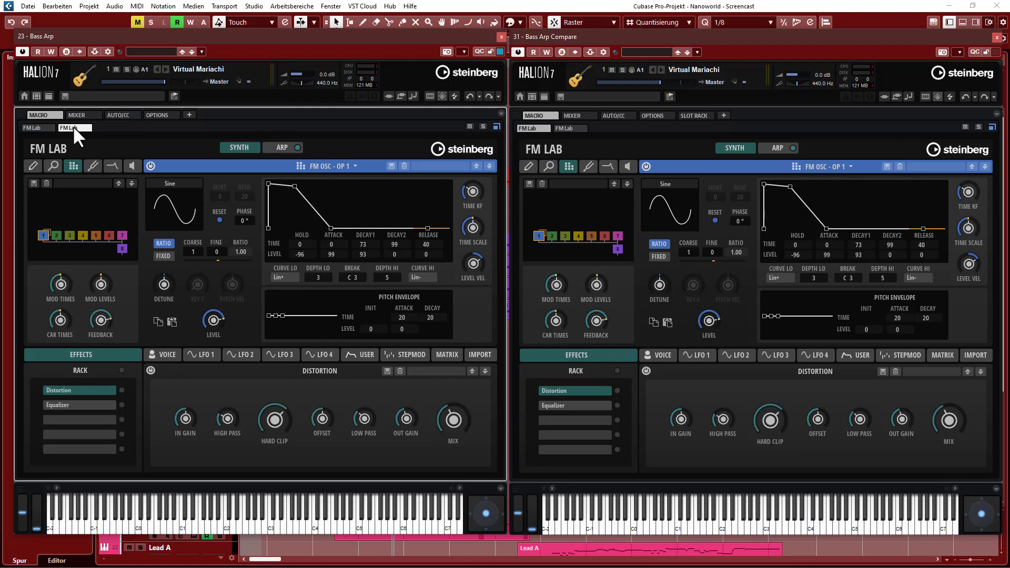
{"action": "left_click", "coordinate": [283, 147]}
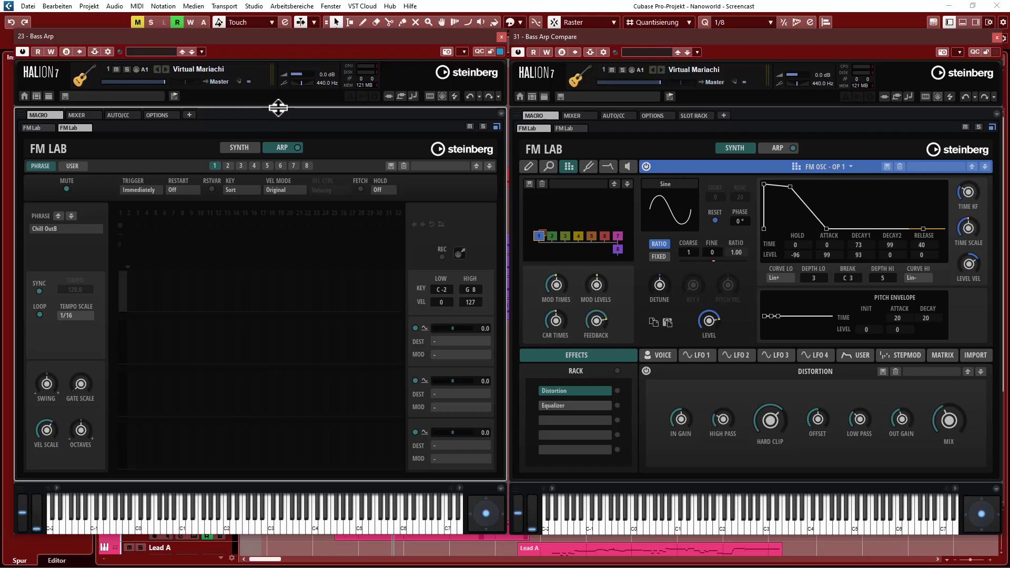
{"action": "left_click", "coordinate": [690, 527]}
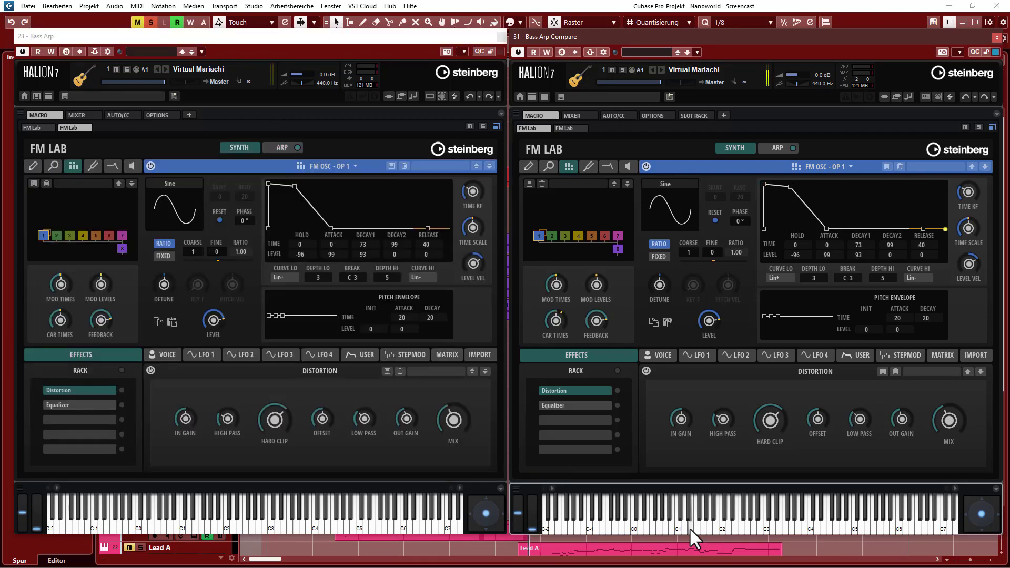
{"action": "left_click", "coordinate": [689, 527]}
{"action": "left_click", "coordinate": [689, 527]}
{"action": "left_click", "coordinate": [689, 528]}
{"action": "left_click", "coordinate": [690, 528]}
Examine the Bass Arp second layer's arpeggiator phrase settings and return to its synthesizer page.
{"action": "left_click", "coordinate": [272, 148]}
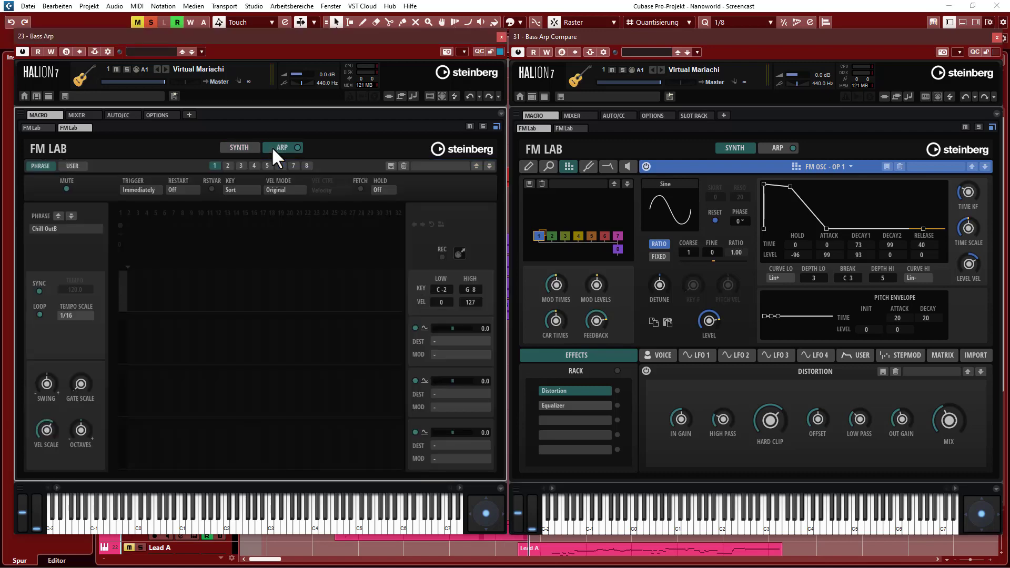
{"action": "left_click", "coordinate": [239, 147]}
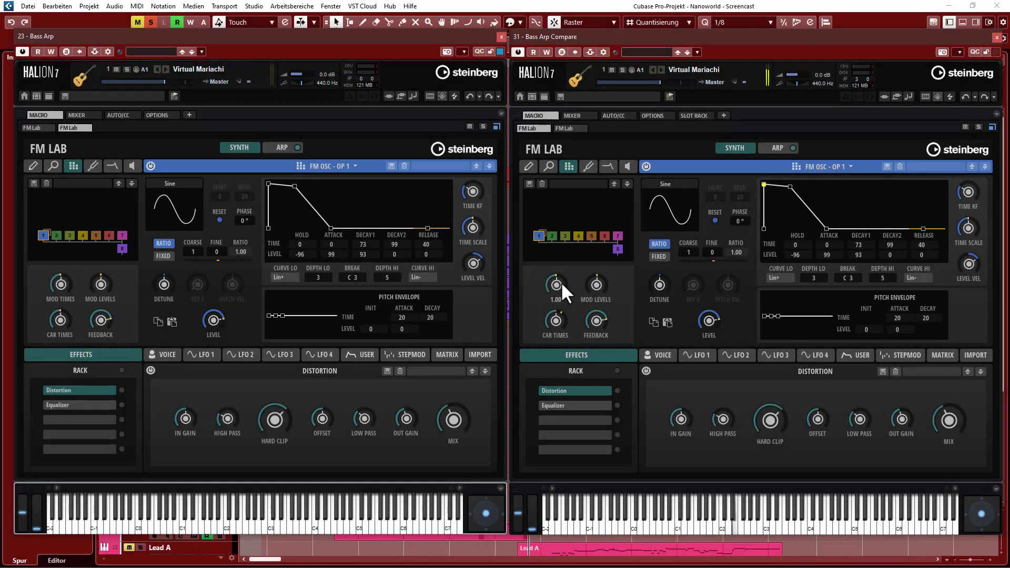
Vary the carrier times and modulator times of the Bass Arp Compare patch while its arpeggio sounds.
{"action": "left_click", "coordinate": [556, 318]}
{"action": "left_click_drag", "start_coordinate": [556, 319], "coordinate": [552, 338]}
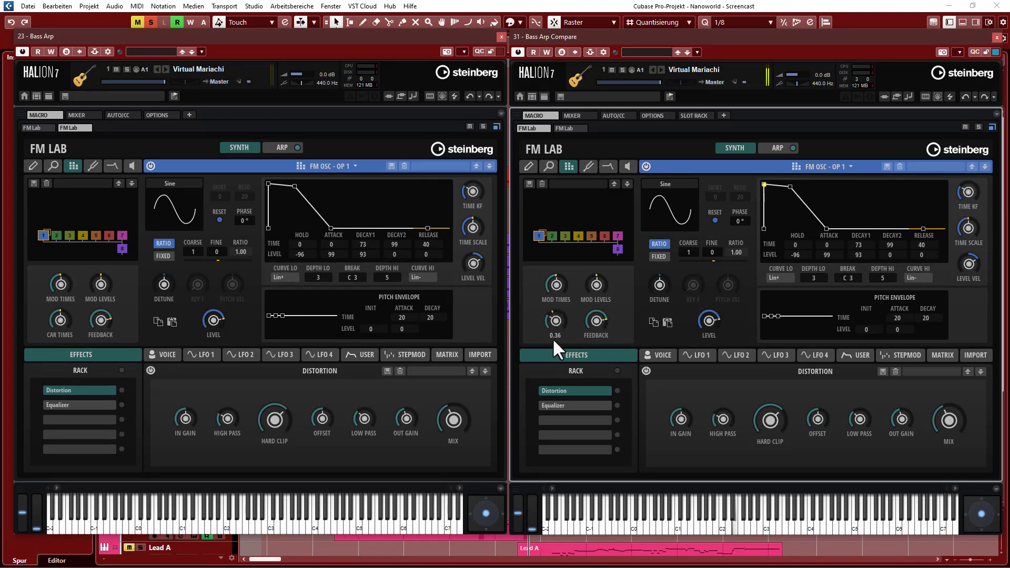
{"action": "left_click_drag", "start_coordinate": [545, 373], "coordinate": [542, 323]}
{"action": "left_click_drag", "start_coordinate": [542, 286], "coordinate": [555, 326]}
{"action": "left_click_drag", "start_coordinate": [547, 286], "coordinate": [548, 228]}
Vary the modulation levels and feedback of the Bass Arp Compare patch while its arpeggio sounds.
{"action": "mouse_move", "coordinate": [600, 273]}
{"action": "left_mouse_down"}
{"action": "mouse_move", "coordinate": [600, 325]}
{"action": "mouse_move", "coordinate": [597, 279]}
{"action": "left_mouse_up"}
{"action": "left_click_drag", "start_coordinate": [597, 333], "coordinate": [586, 447]}
{"action": "mouse_move", "coordinate": [595, 321]}
{"action": "left_mouse_down"}
{"action": "mouse_move", "coordinate": [592, 180]}
{"action": "mouse_move", "coordinate": [594, 305]}
{"action": "left_mouse_up"}
{"action": "left_click_drag", "start_coordinate": [598, 248], "coordinate": [597, 276]}
Show the child channels of the Bass Arp program in the HALion mixer.
{"action": "left_click", "coordinate": [353, 444]}
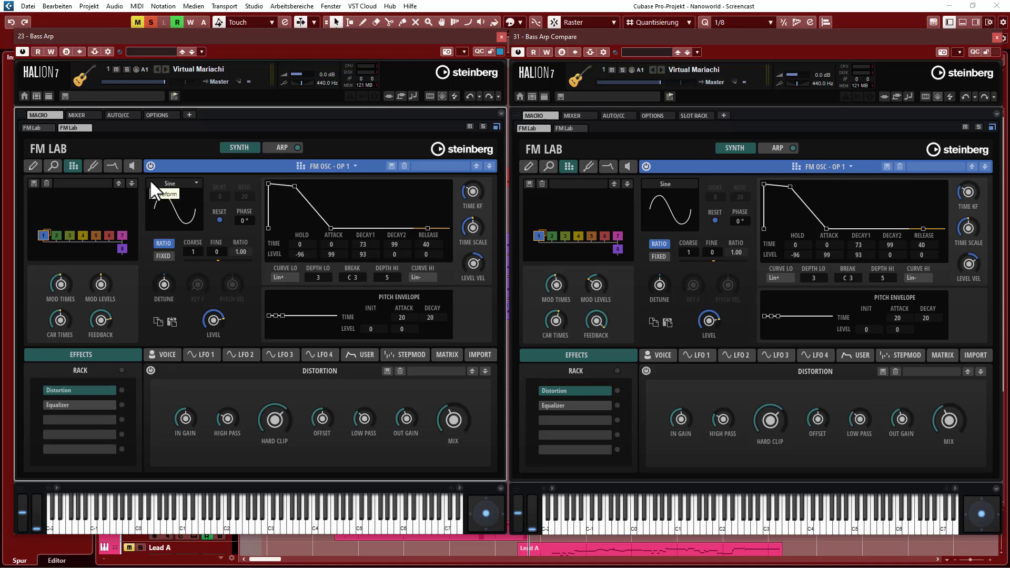
{"action": "left_click", "coordinate": [80, 115]}
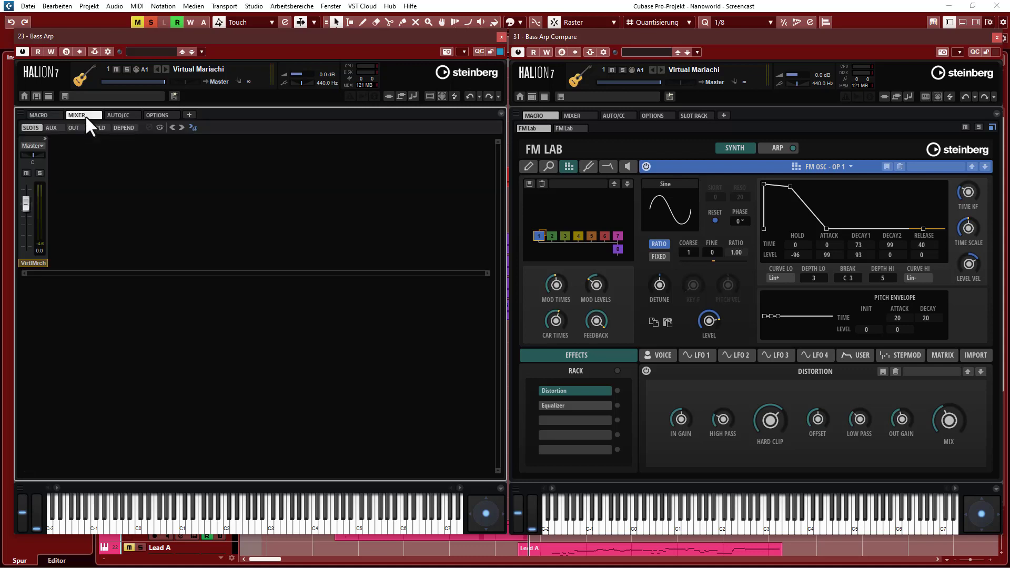
{"action": "left_click", "coordinate": [103, 129]}
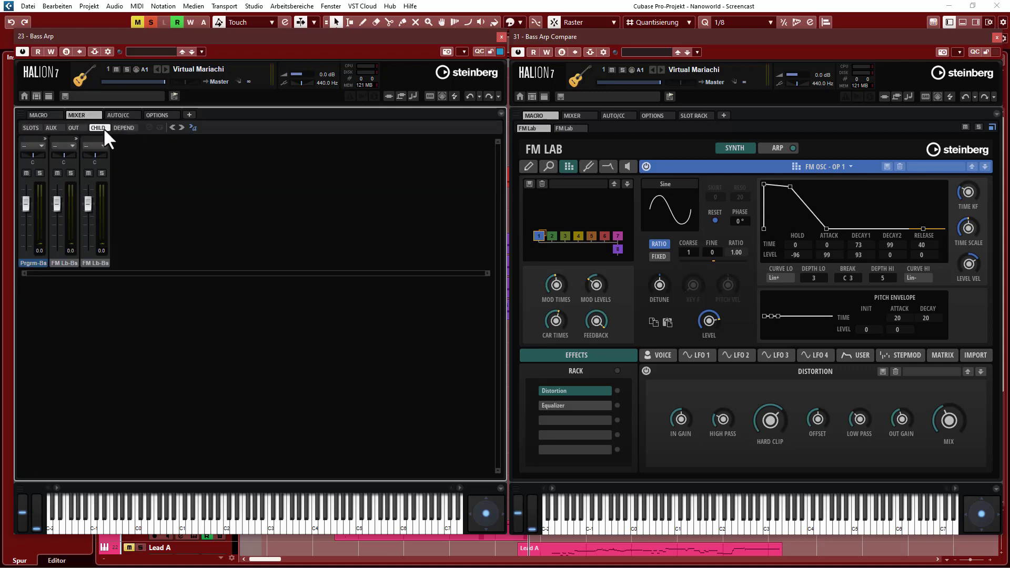
{"action": "left_click", "coordinate": [45, 138]}
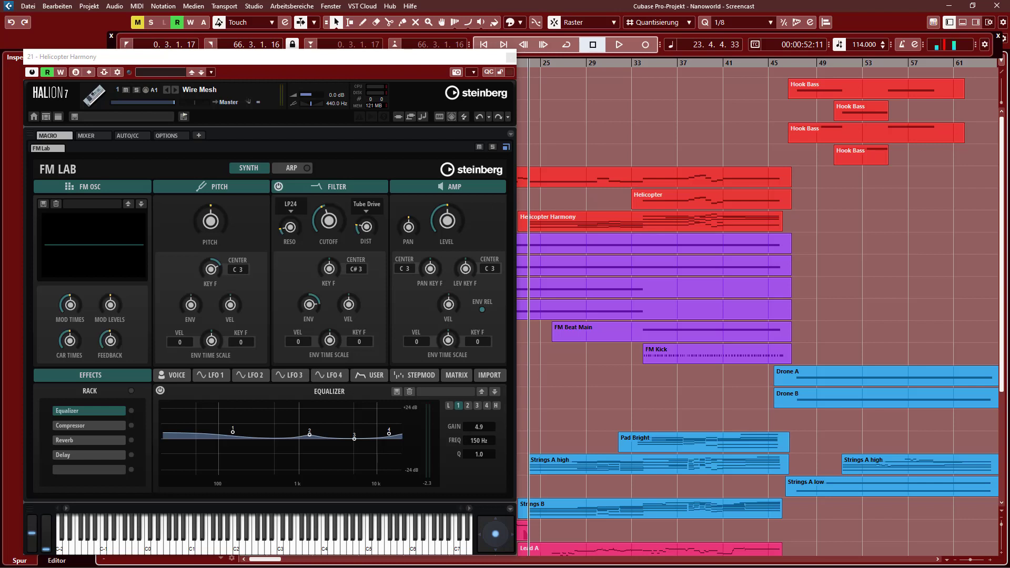
Open the filter envelope shaper of the Helicopter Harmony patch and play the project to watch it run.
{"action": "left_click", "coordinate": [348, 182]}
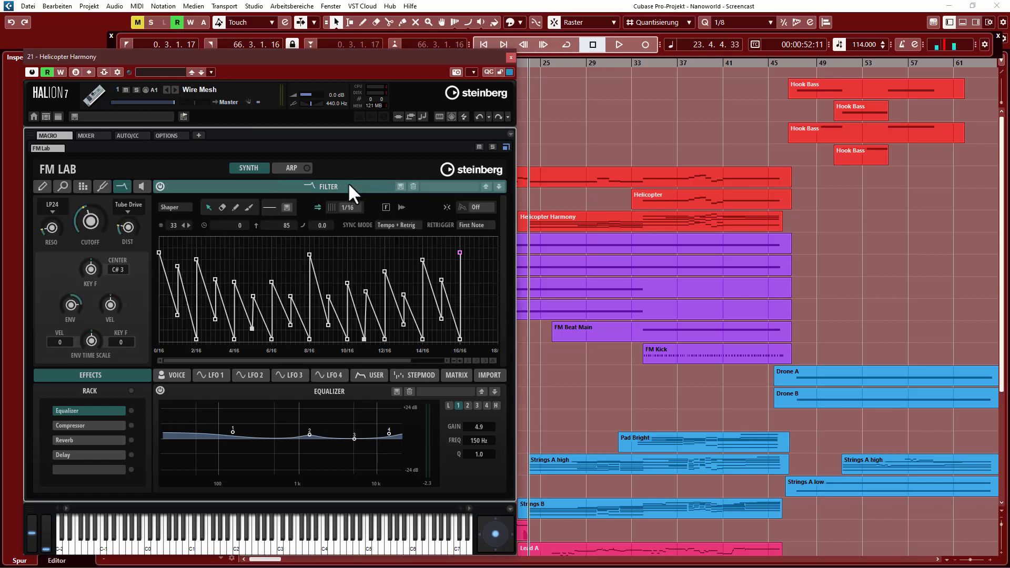
{"action": "key", "text": "space"}
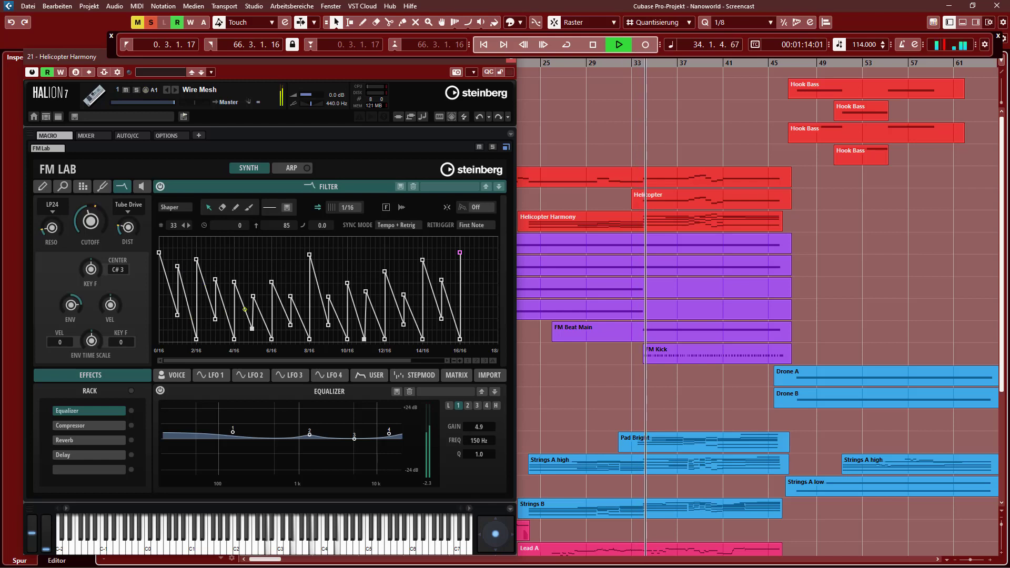
{"action": "key", "text": "space"}
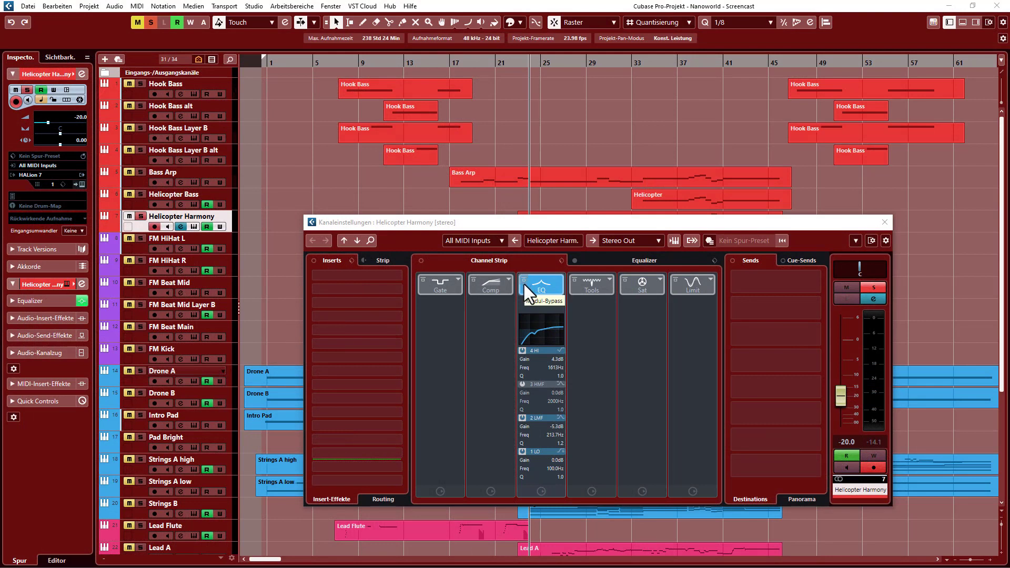
Compare the Helicopter Harmony channel with its EQ bypassed and active during playback, finishing with the EQ active.
{"action": "left_click", "coordinate": [523, 277]}
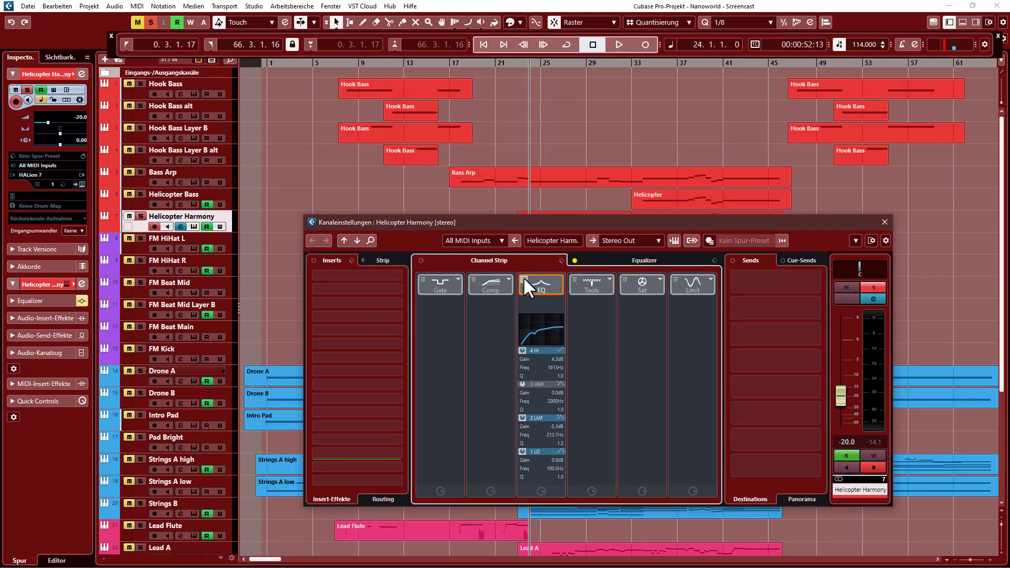
{"action": "key", "text": "space"}
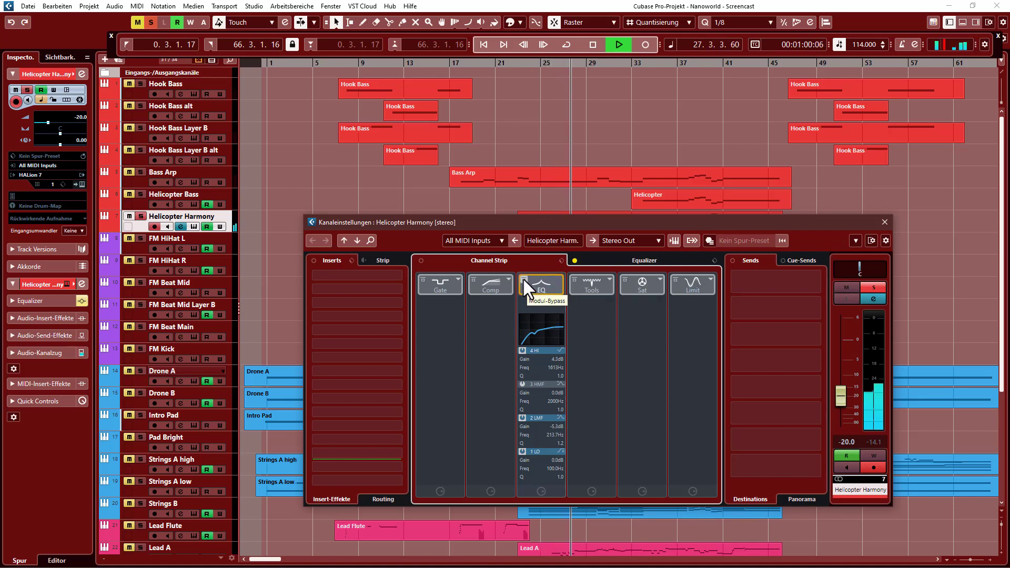
{"action": "left_click", "coordinate": [522, 276]}
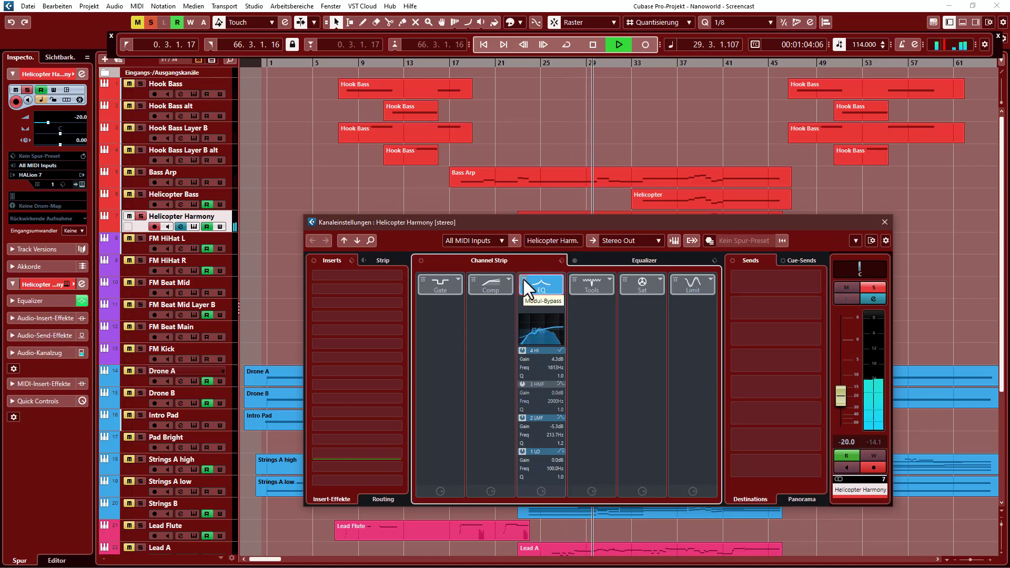
{"action": "left_click", "coordinate": [523, 279]}
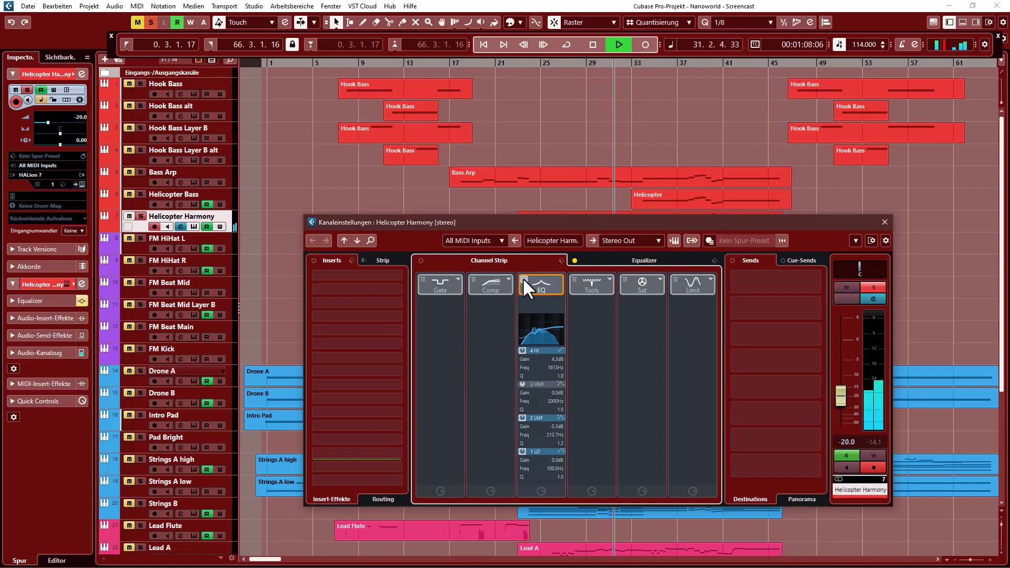
{"action": "left_click", "coordinate": [523, 277]}
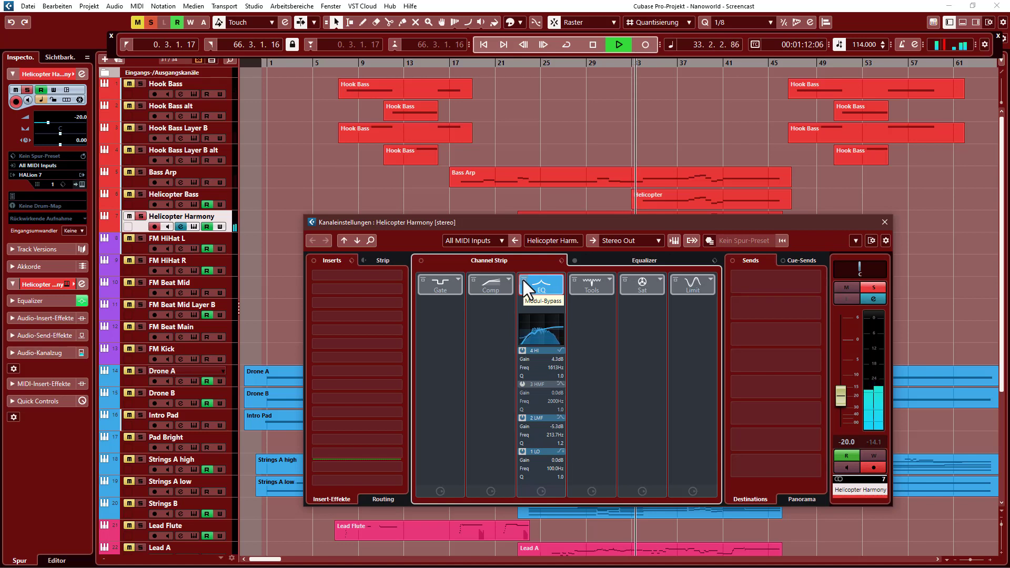
{"action": "key", "text": "space"}
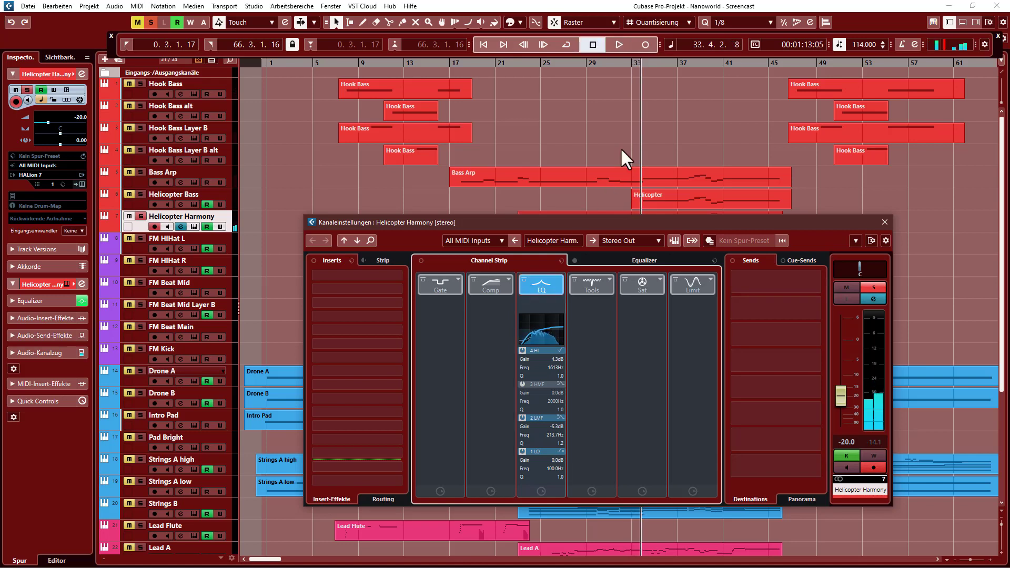
{"action": "key", "text": "KP_0"}
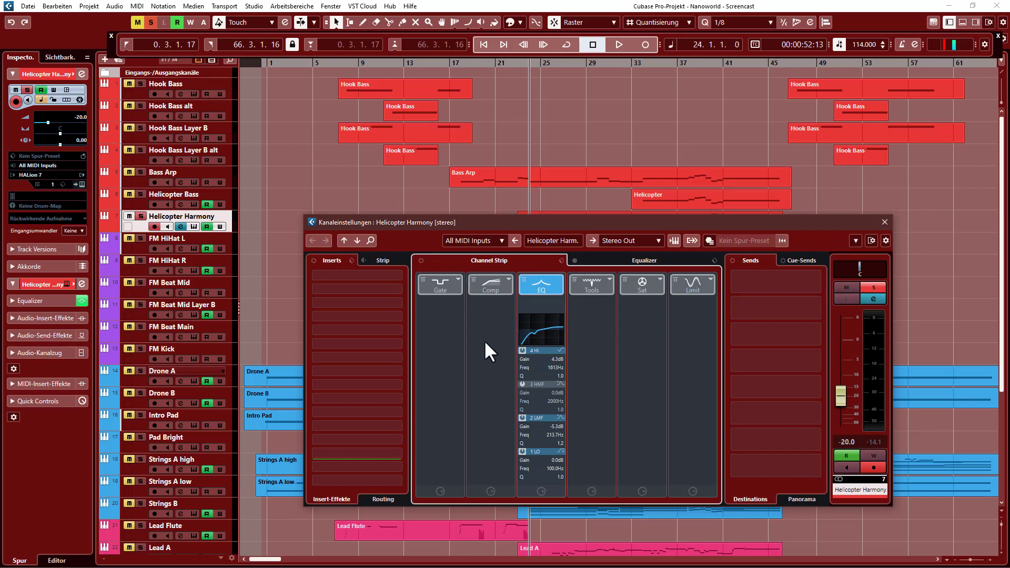
{"action": "left_click", "coordinate": [523, 384]}
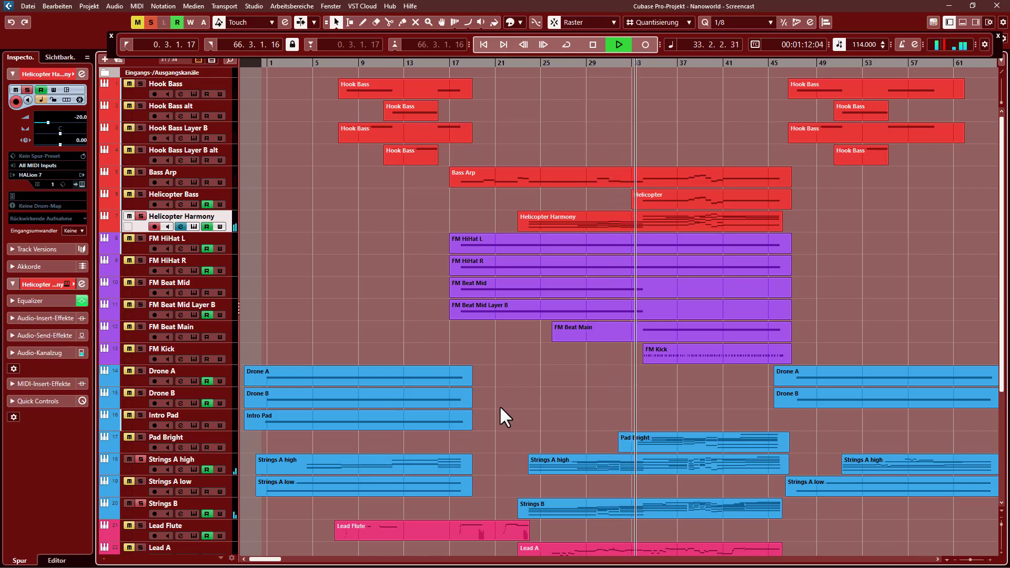
Stop playback of the project and hide the floating transport bar.
{"action": "key", "text": "space"}
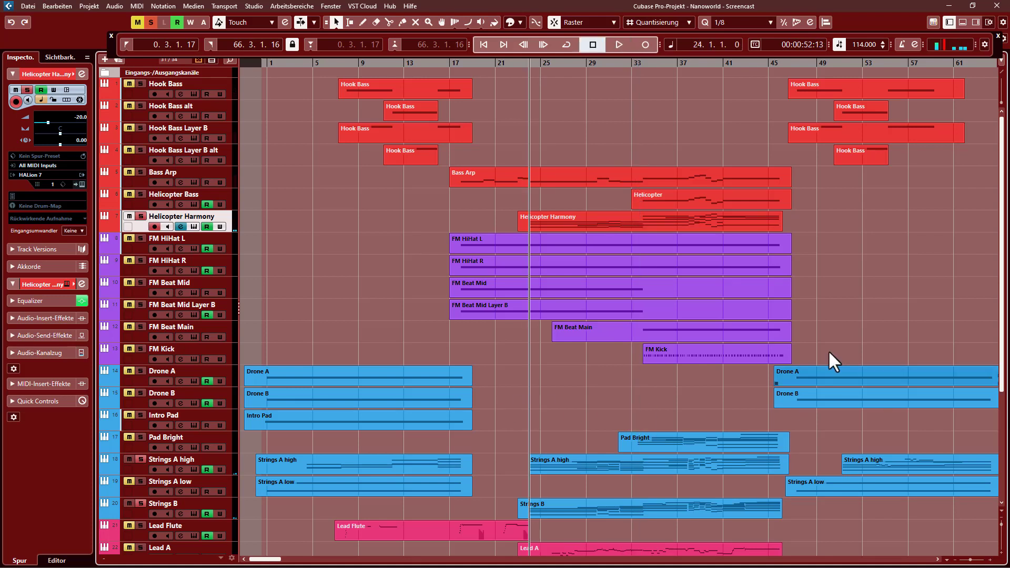
{"action": "key", "text": "F2"}
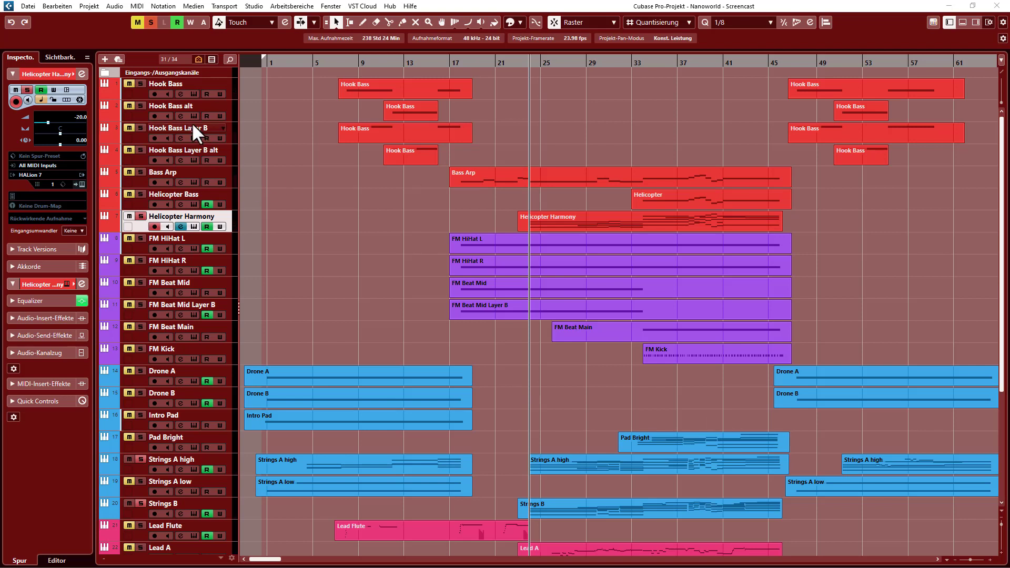
Play the project from bar 24 to hear the harmony with the strings, then stop playback and show the floating transport bar.
{"action": "key", "text": "space"}
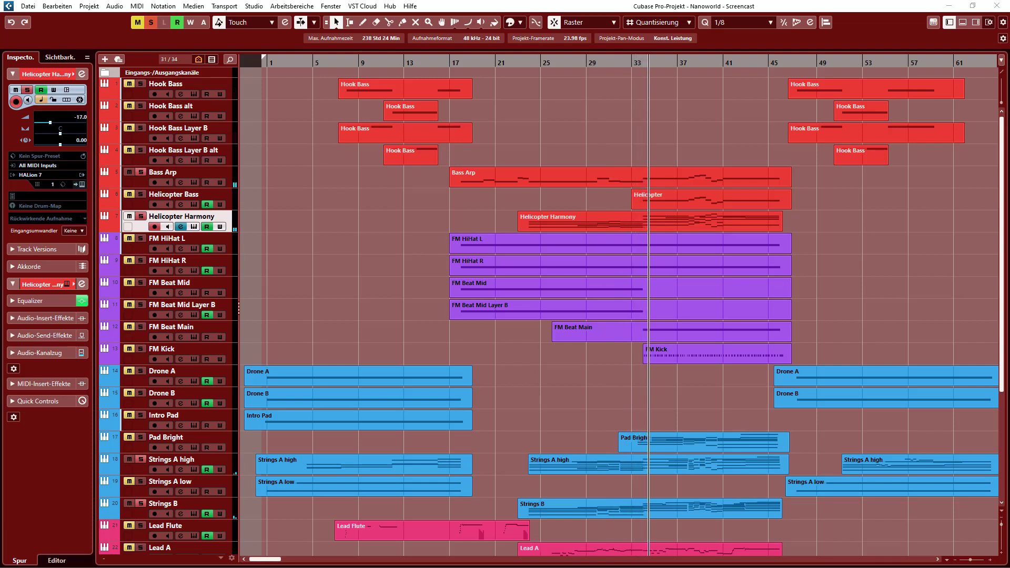
{"action": "key", "text": "space"}
{"action": "key", "text": "F2"}
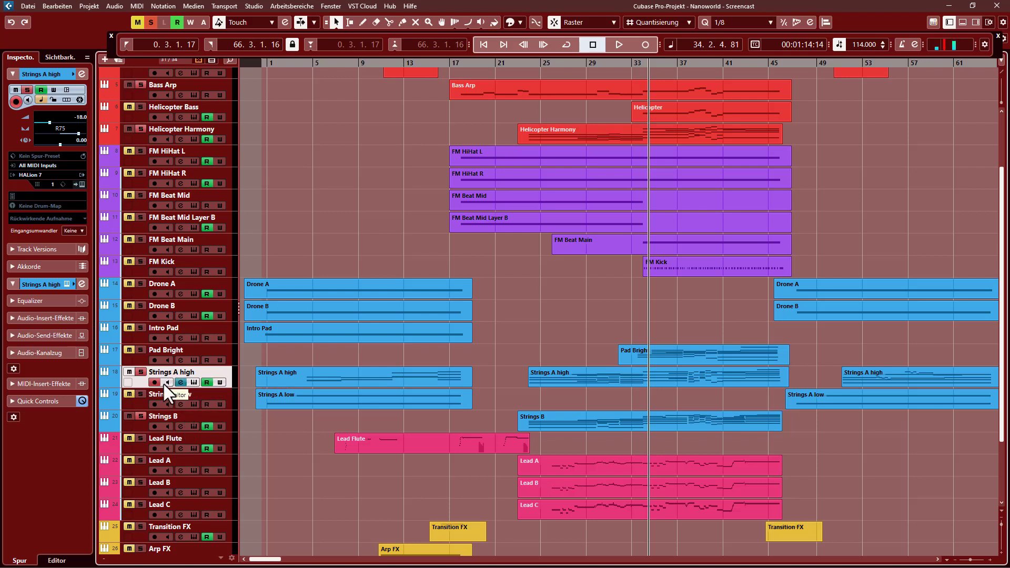
View the Strings B instrument beside the Strings A high instrument during playback, then close both HALion windows.
{"action": "left_click", "coordinate": [182, 416]}
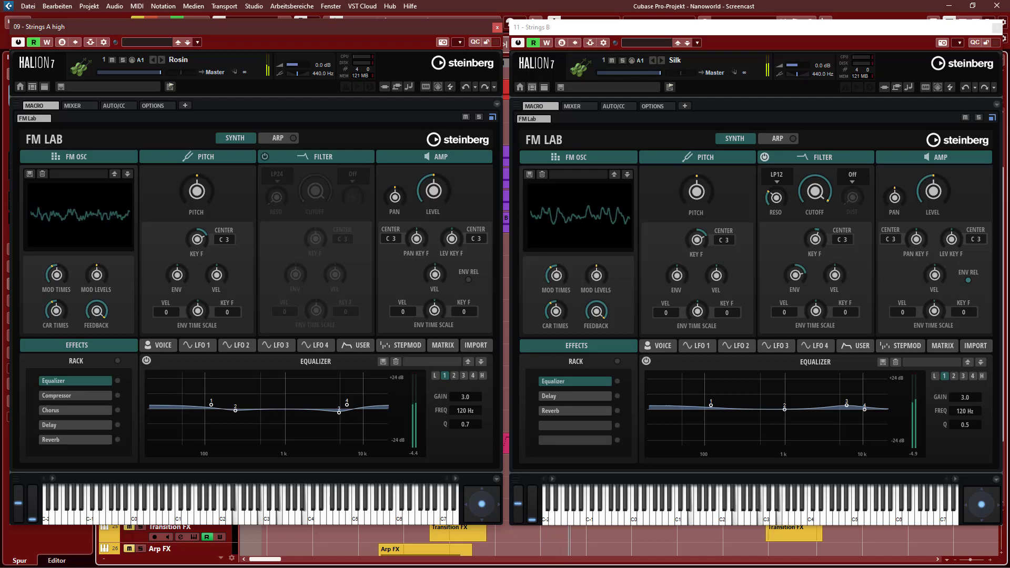
{"action": "left_click", "coordinate": [495, 26]}
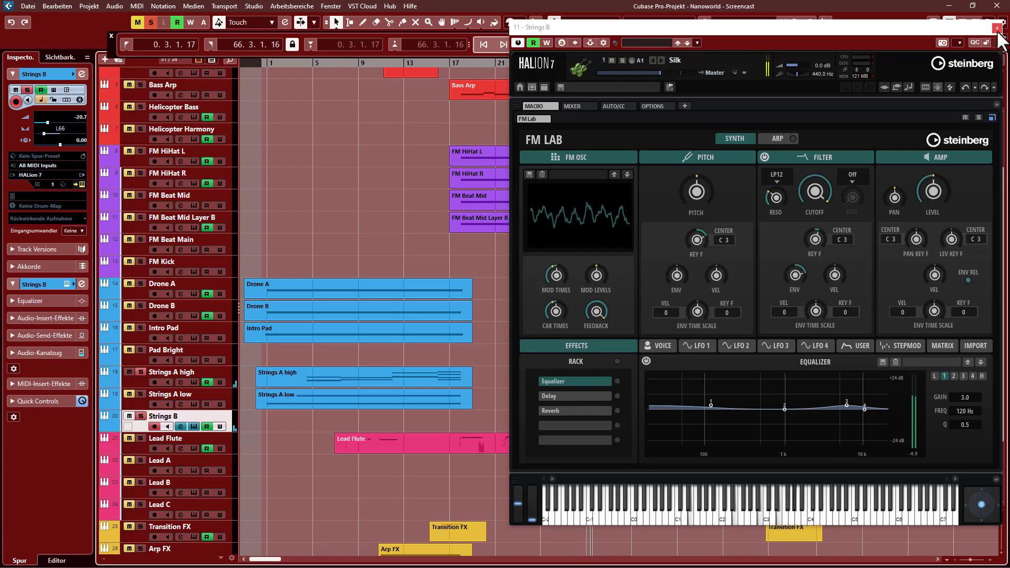
{"action": "left_click", "coordinate": [997, 28]}
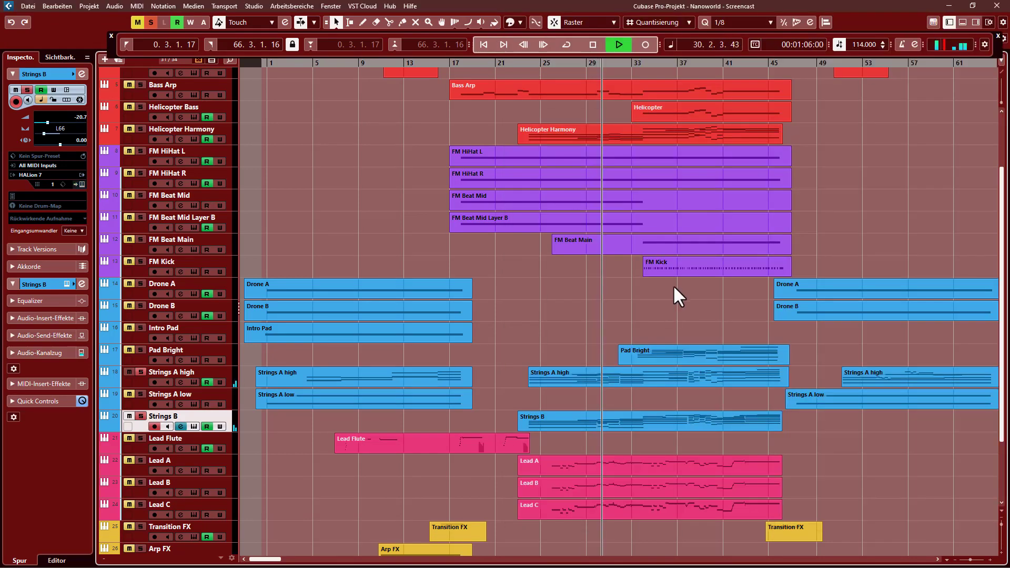
Switch the solos of Strings B and Strings A high during playback to compare the two string layers, then stop playback.
{"action": "left_click", "coordinate": [141, 417]}
{"action": "left_click", "coordinate": [140, 361]}
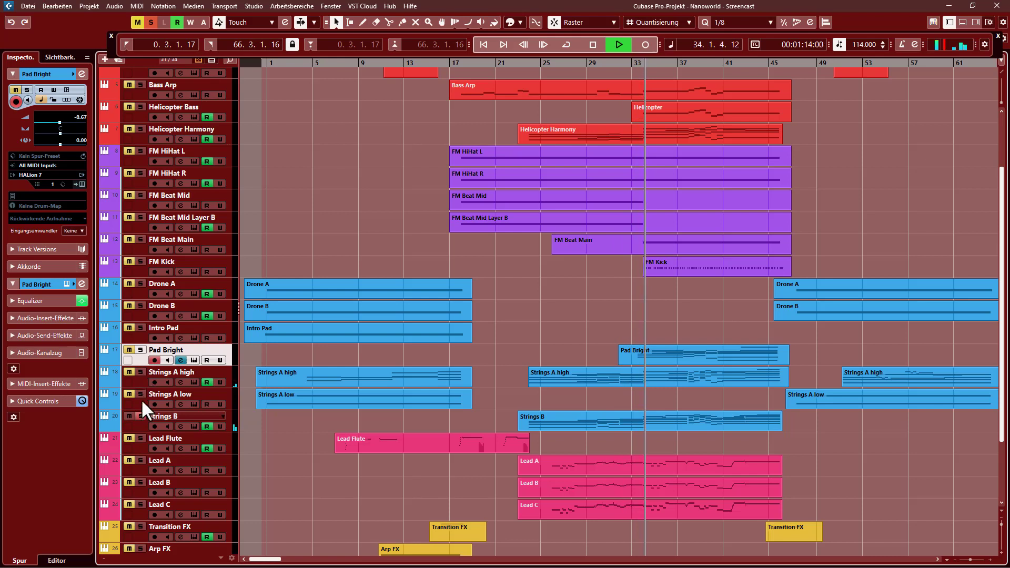
{"action": "left_click", "coordinate": [140, 371]}
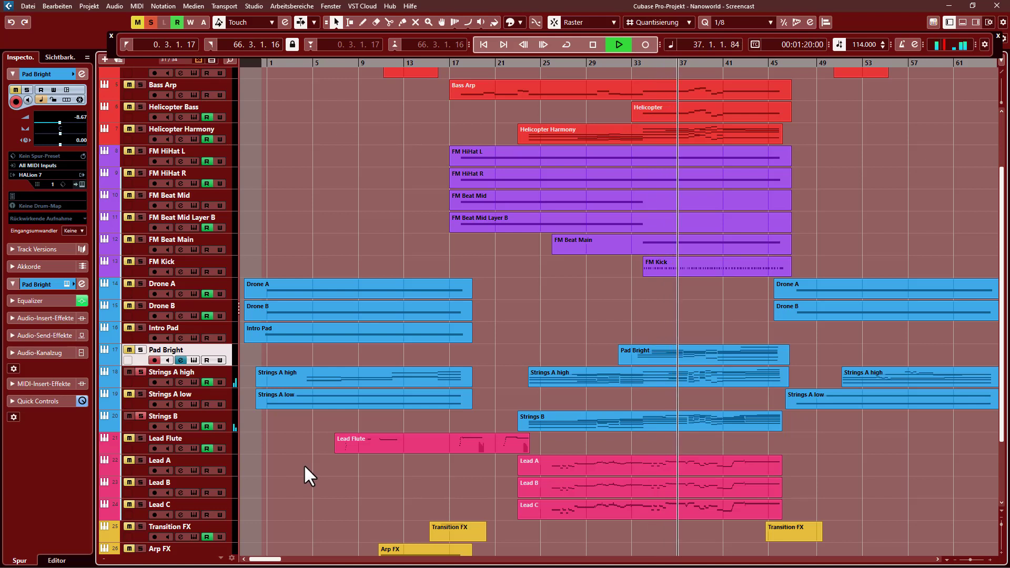
{"action": "key", "text": "space"}
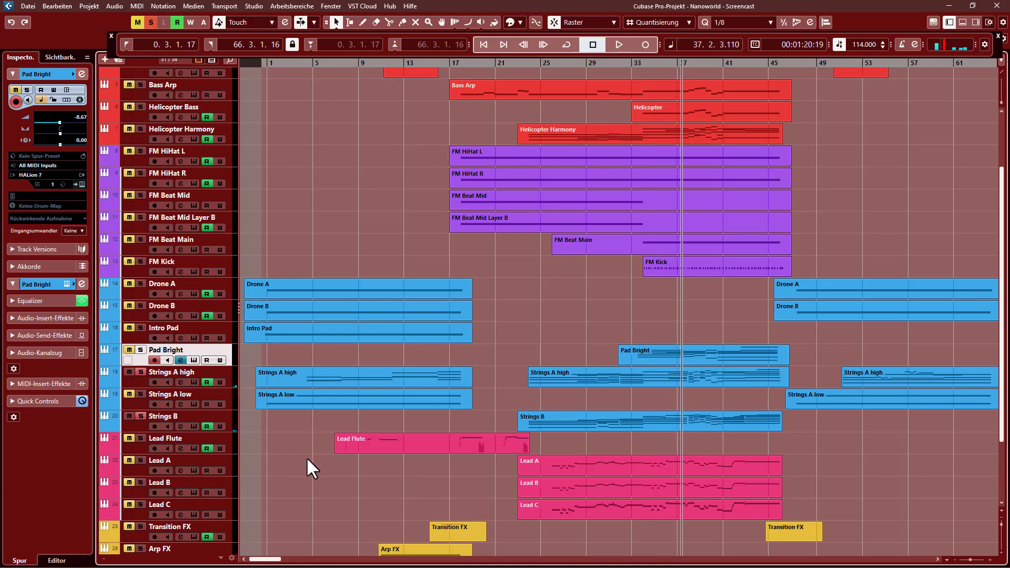
Replay the passage from bar 24, dropping Strings A high and Strings B out of the solo mix in turn, then stop playback.
{"action": "key", "text": "space"}
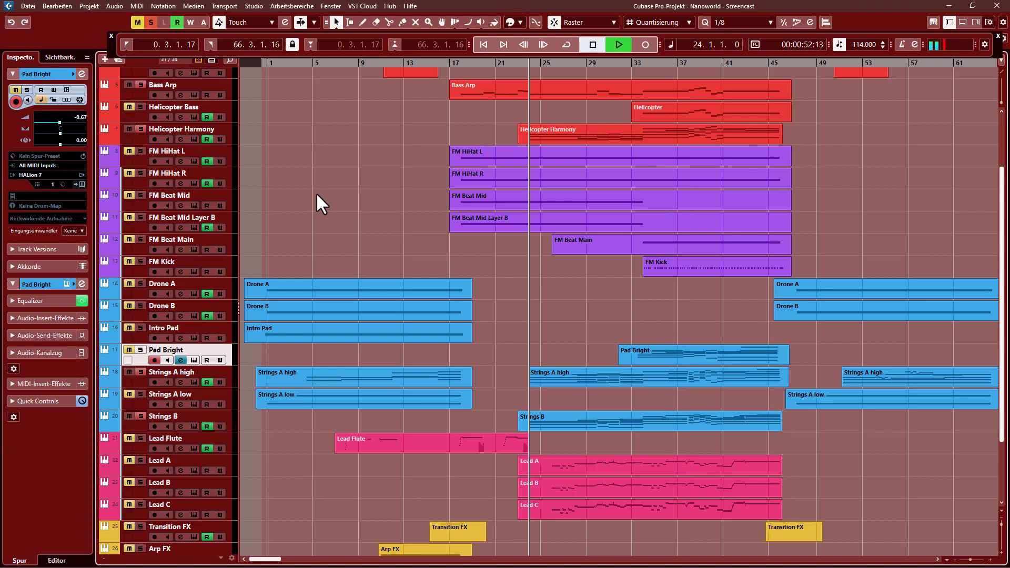
{"action": "left_click", "coordinate": [141, 370]}
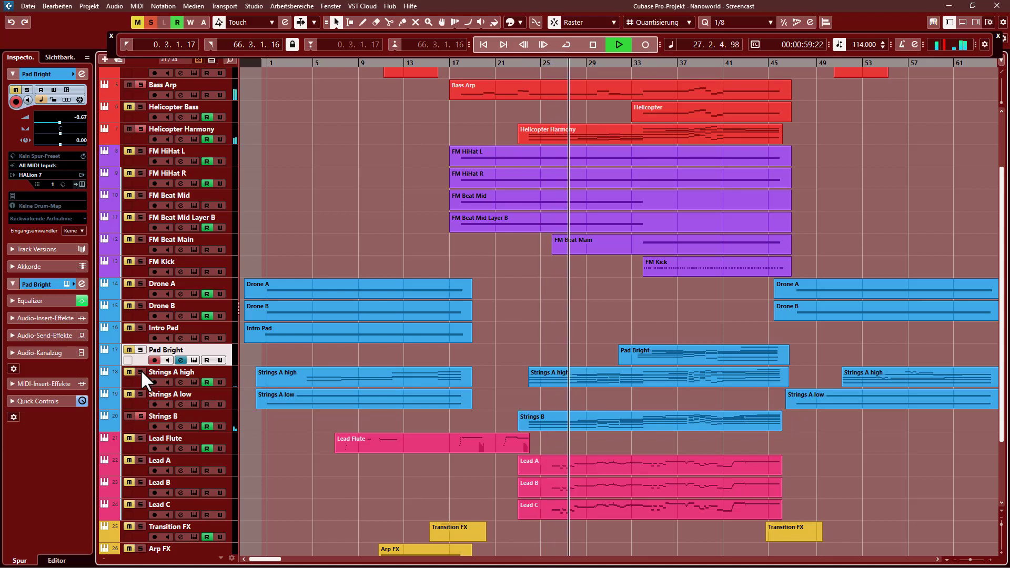
{"action": "left_click", "coordinate": [141, 370]}
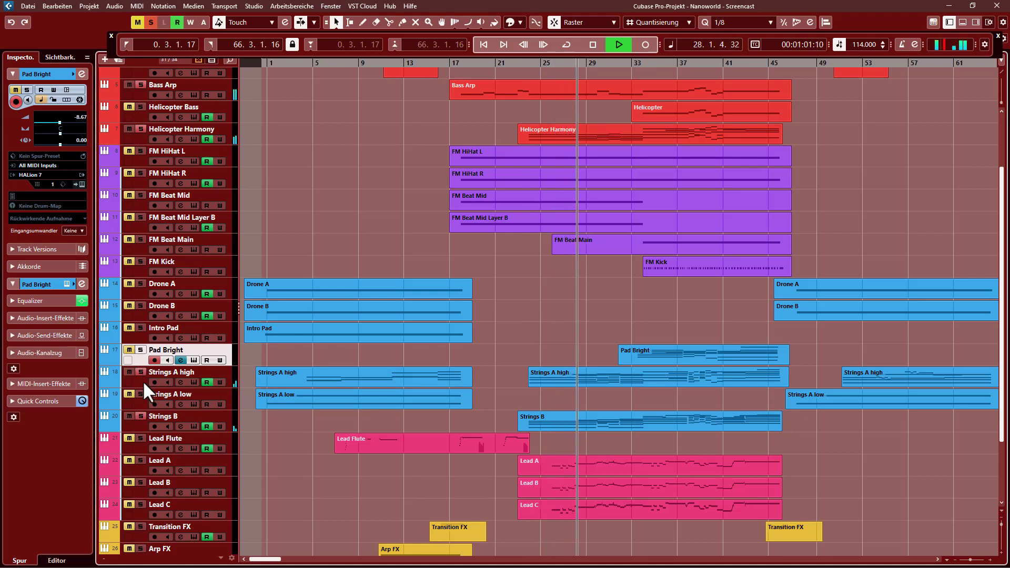
{"action": "left_click", "coordinate": [142, 415]}
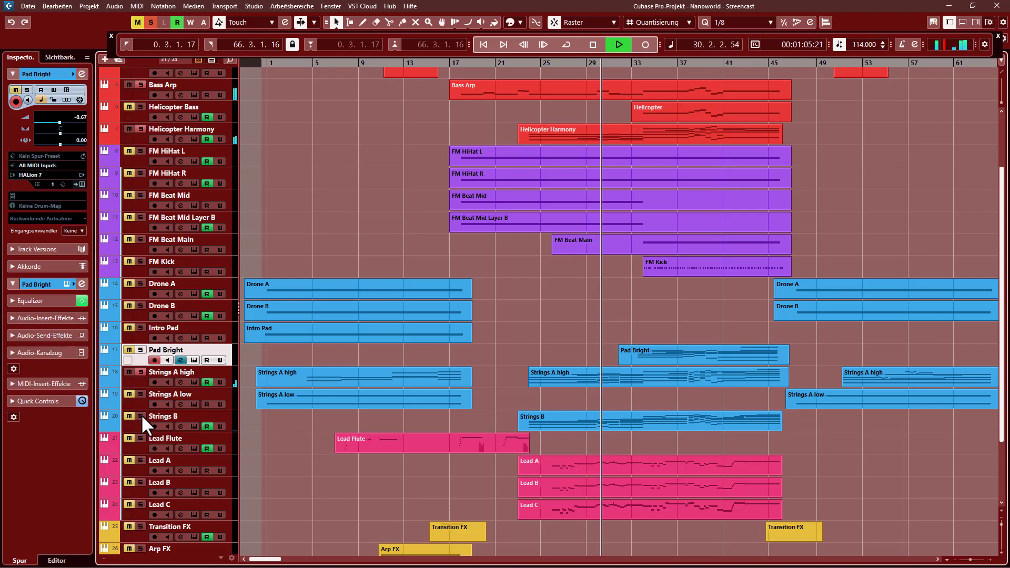
{"action": "left_click", "coordinate": [141, 415]}
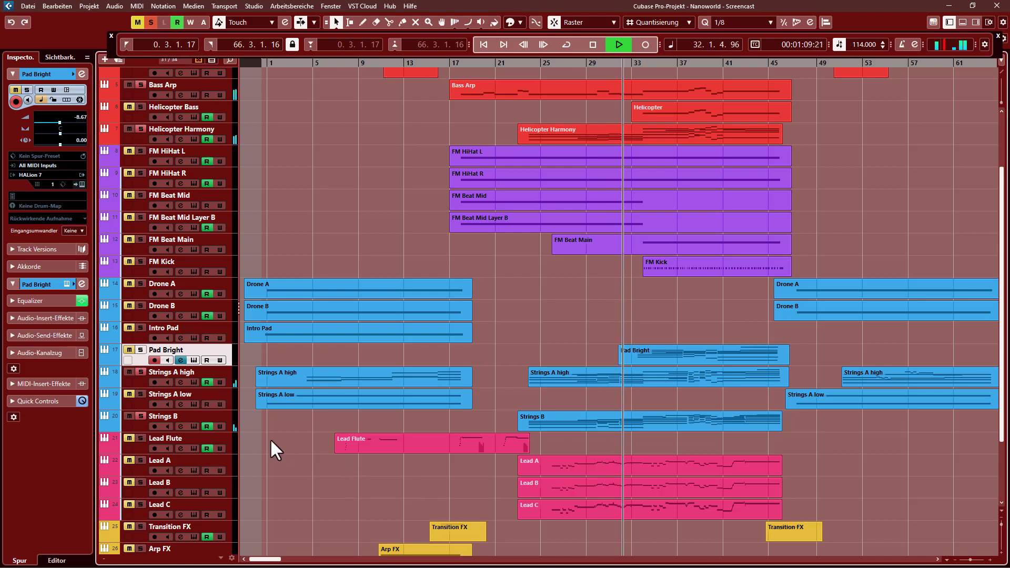
{"action": "left_click", "coordinate": [141, 372]}
{"action": "key", "text": "space"}
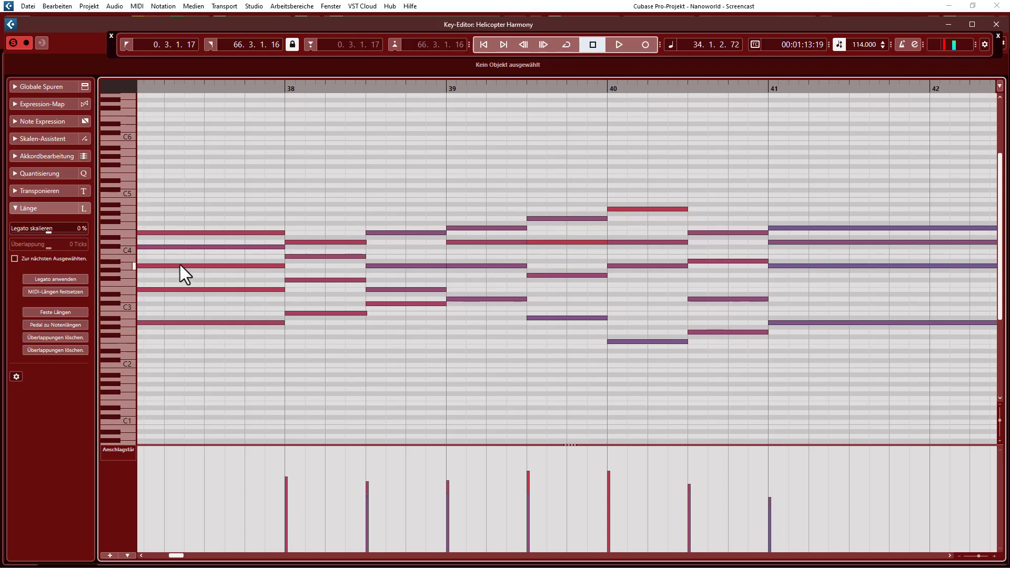
Examine the Helicopter Harmony chord progression in the Key Editor from about bar 37 to the A chord at bar 43.
{"action": "left_click_drag", "start_coordinate": [193, 315], "coordinate": [160, 317]}
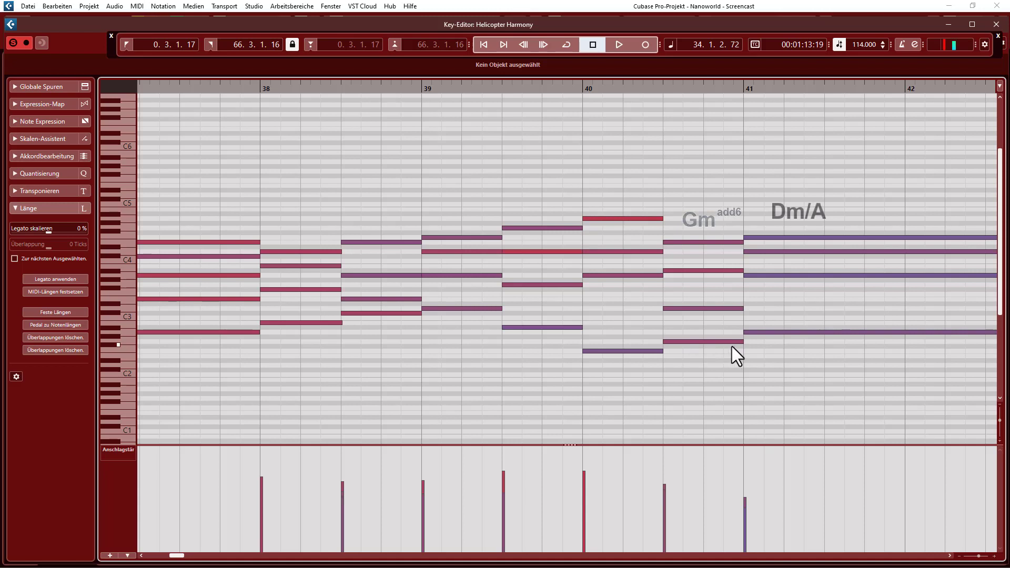
{"action": "left_click_drag", "start_coordinate": [940, 385], "coordinate": [644, 391]}
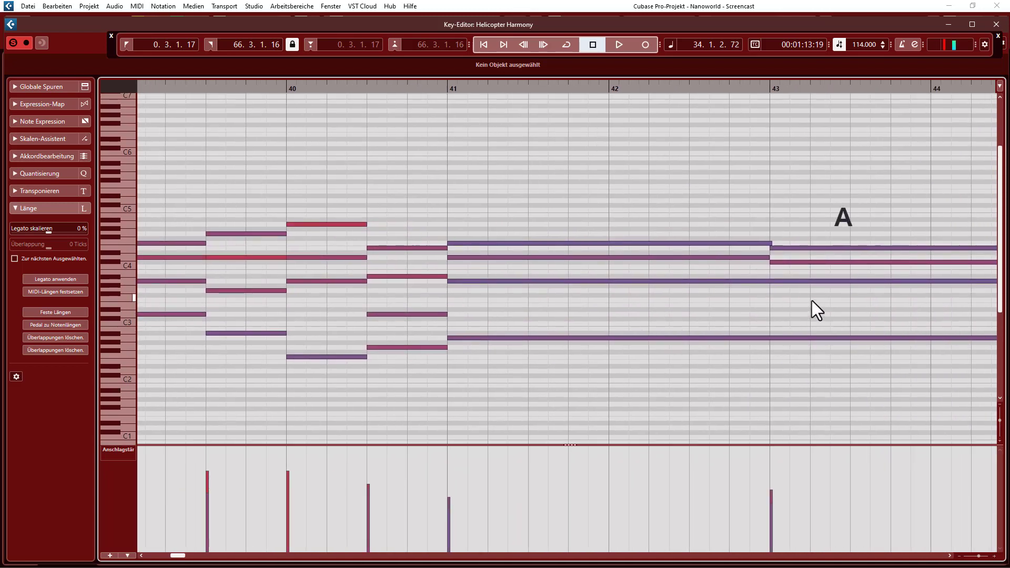
{"action": "left_click_drag", "start_coordinate": [813, 301], "coordinate": [677, 308]}
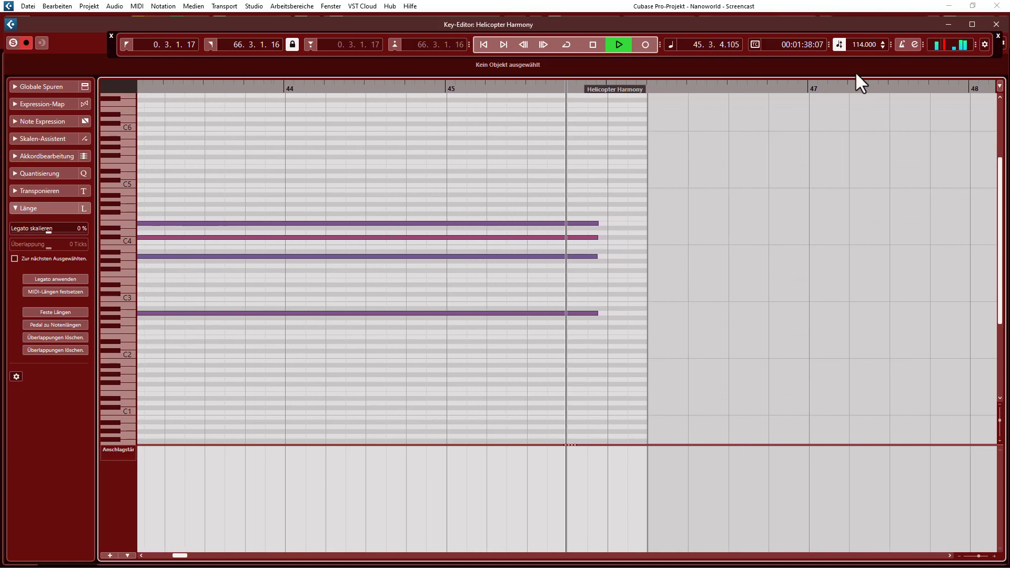
Play the arrangement around bar 48 with all track solos off, then stop playback and hide the floating transport bar.
{"action": "key", "text": "space"}
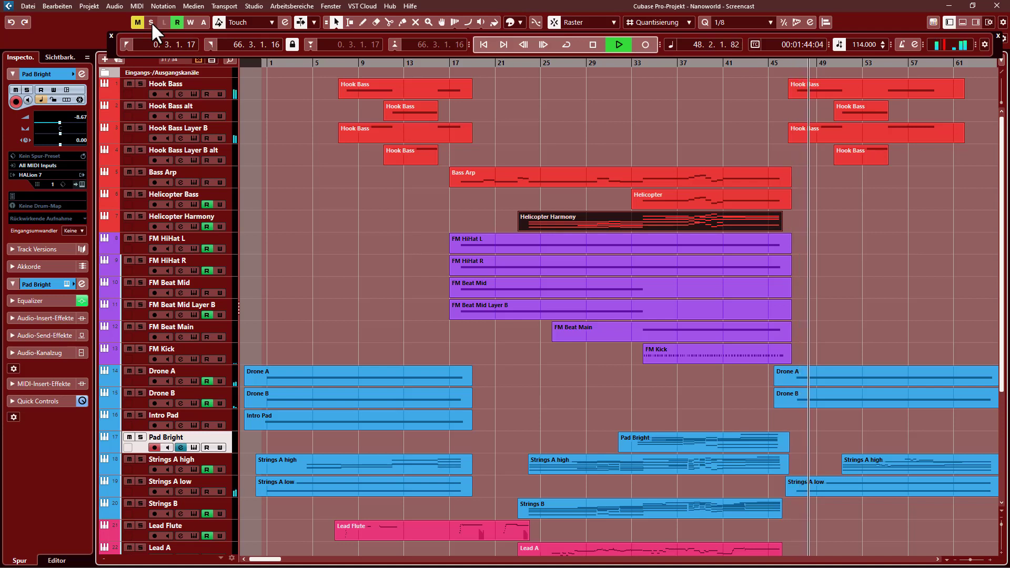
{"action": "key", "text": "space"}
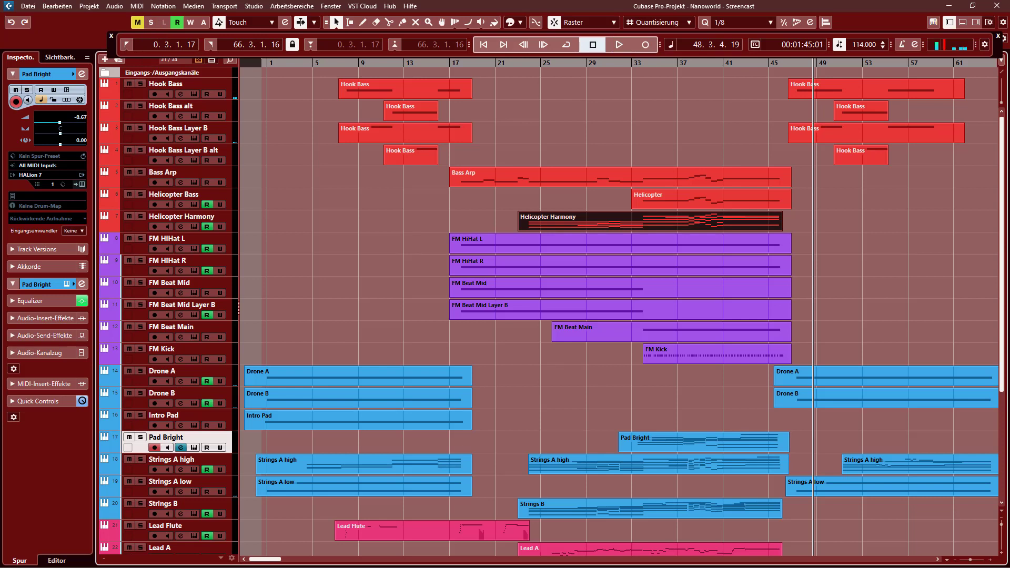
{"action": "key", "text": "F2"}
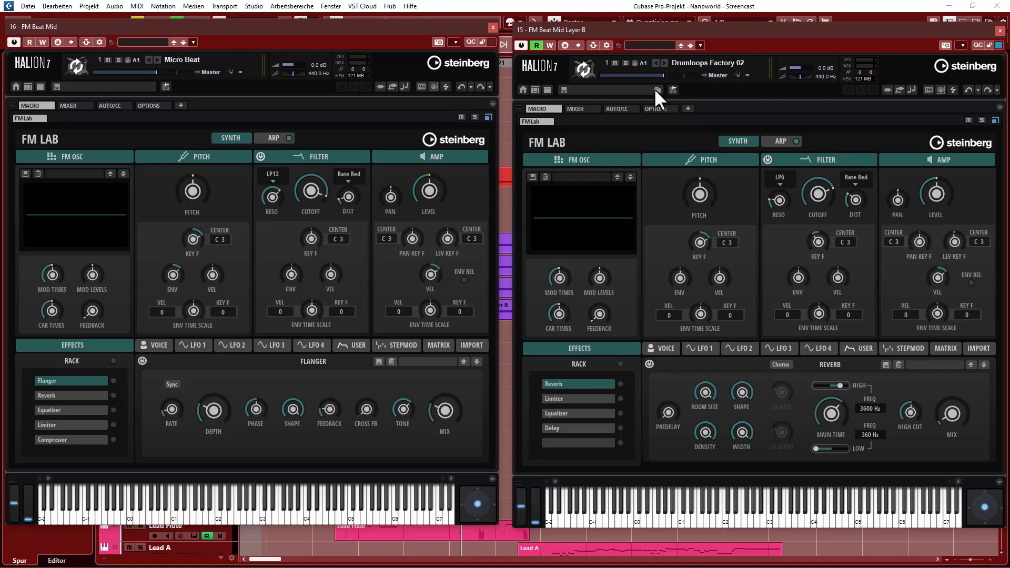
View the FM Beat Mid patch and the FM Kick track's Fat Kick Drum patch with the project playing, then stop playback.
{"action": "left_click", "coordinate": [313, 520]}
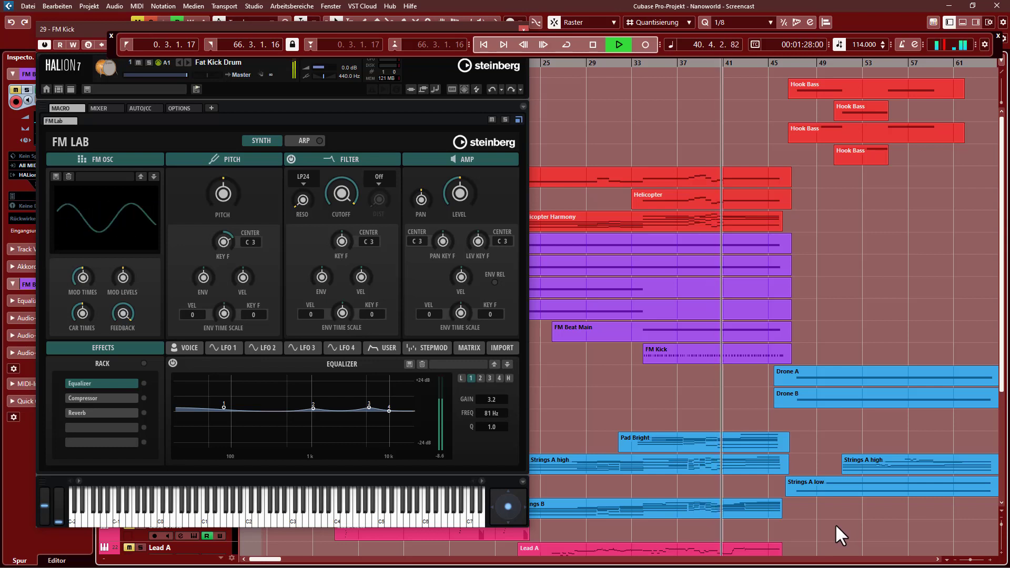
{"action": "key", "text": "space"}
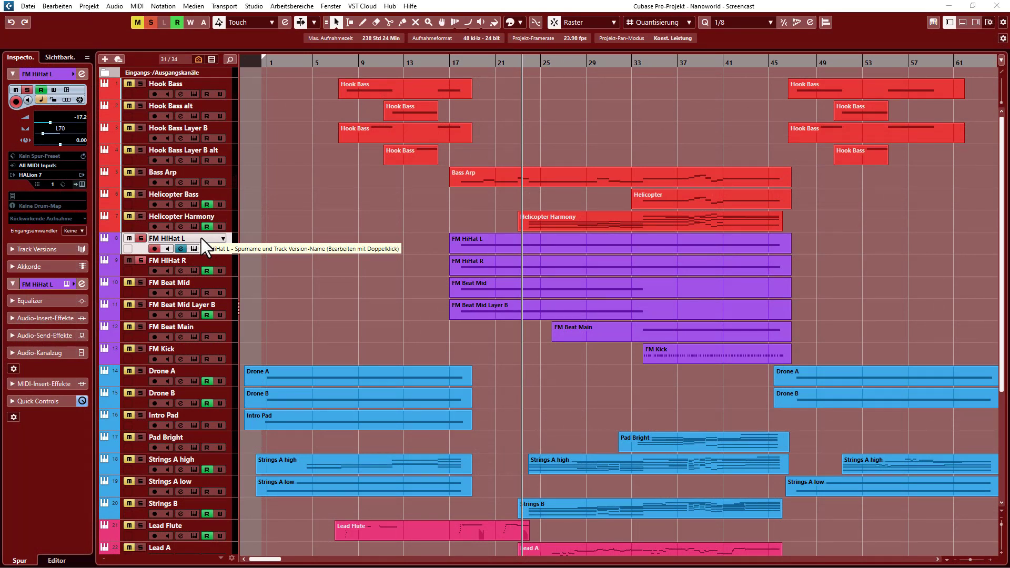
Compare the soloed FM HiHat L and FM HiHat R tracks in playback with the FM HiHat R track delay at 163.68 and at 17.00.
{"action": "key", "text": "F2"}
{"action": "left_click", "coordinate": [227, 261]}
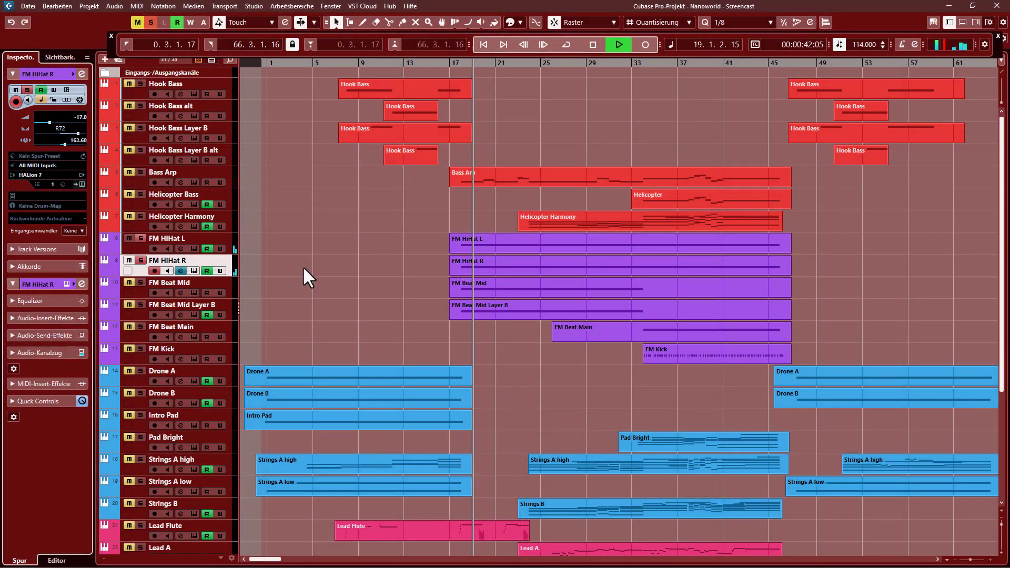
{"action": "key", "text": "space"}
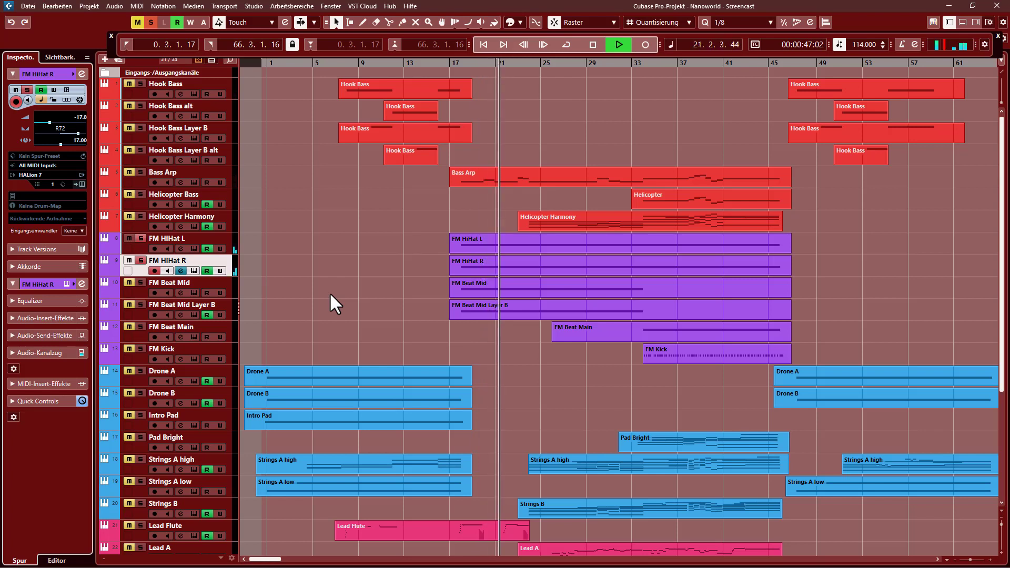
{"action": "key", "text": "space"}
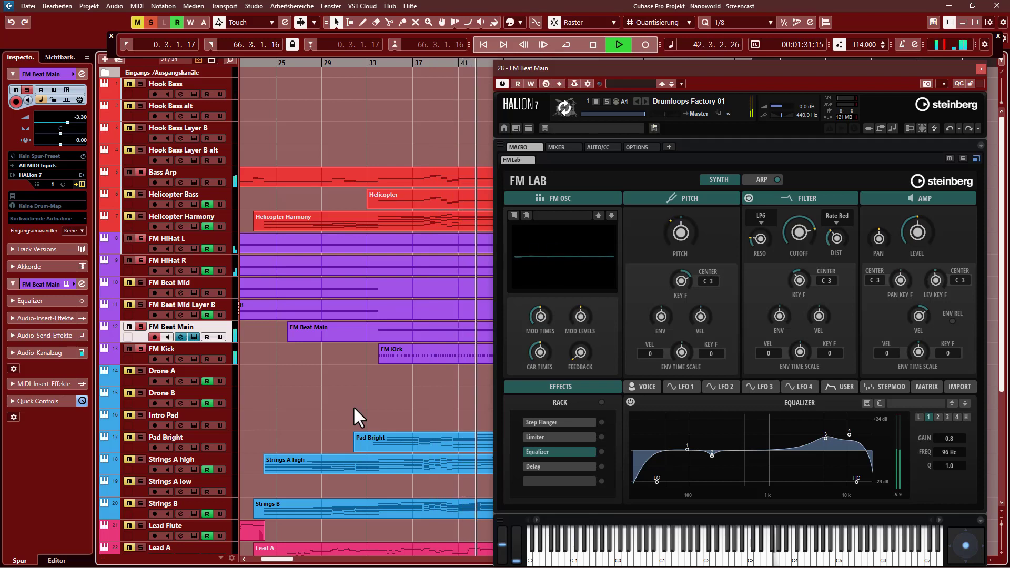
Stop playback and close the FM Beat Main track's HALion window.
{"action": "key", "text": "space"}
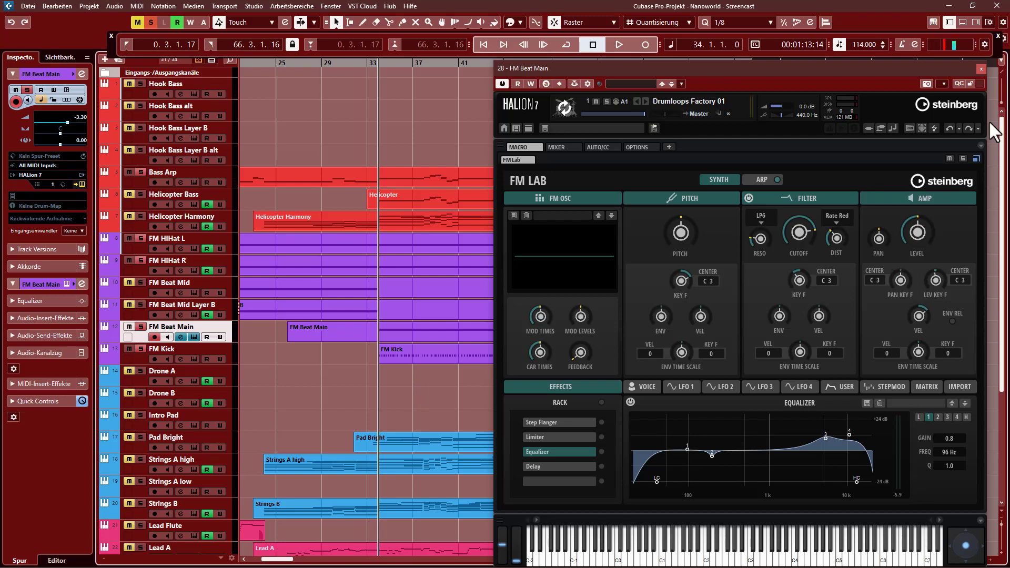
{"action": "left_click", "coordinate": [982, 69]}
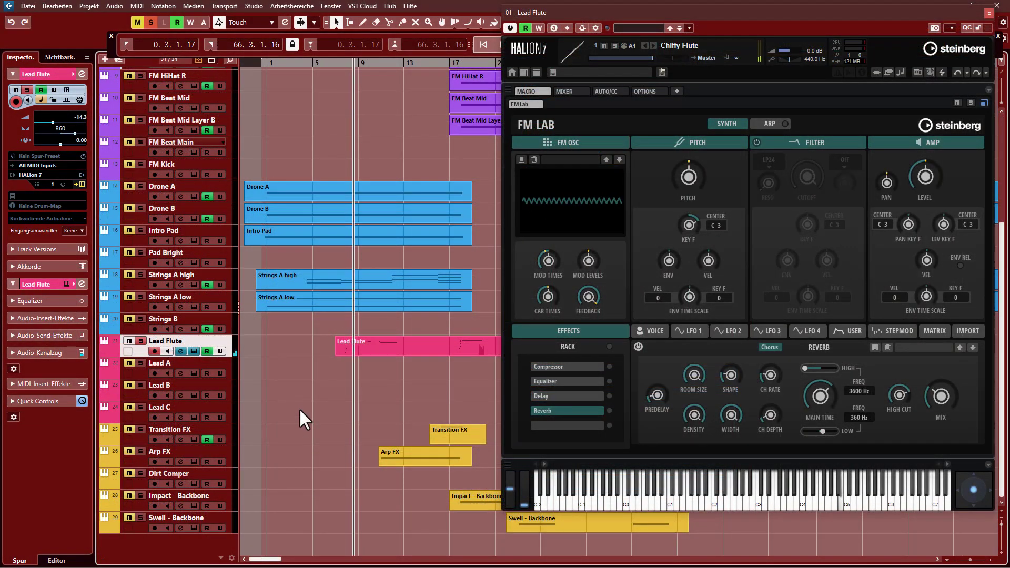
Play the Lead Flute track's second phrase from about bar 17 with its Chiffy Flute patch showing, then stop playback.
{"action": "left_click", "coordinate": [457, 63]}
{"action": "left_click", "coordinate": [419, 241]}
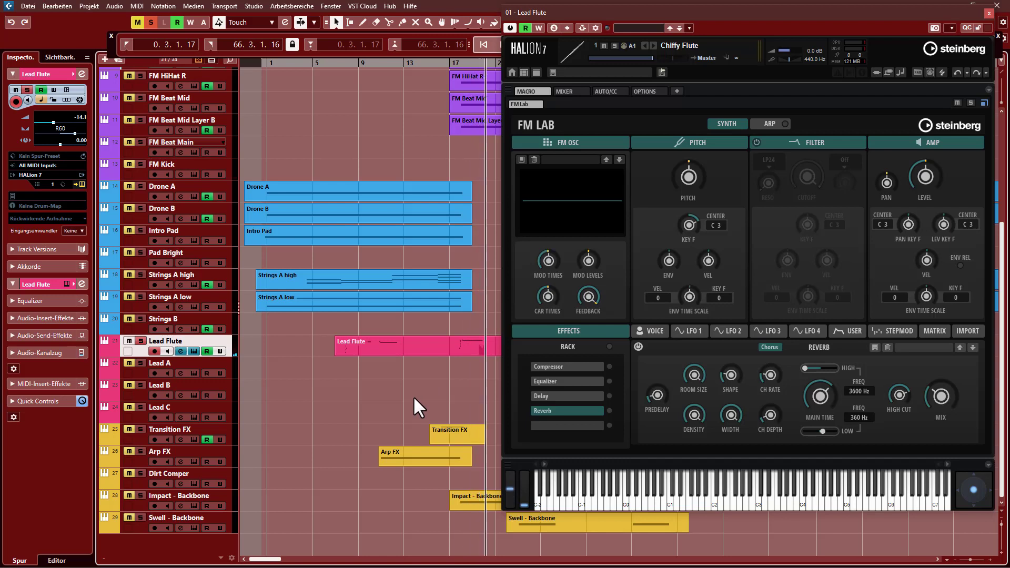
{"action": "key", "text": "space"}
{"action": "left_click", "coordinate": [333, 52]}
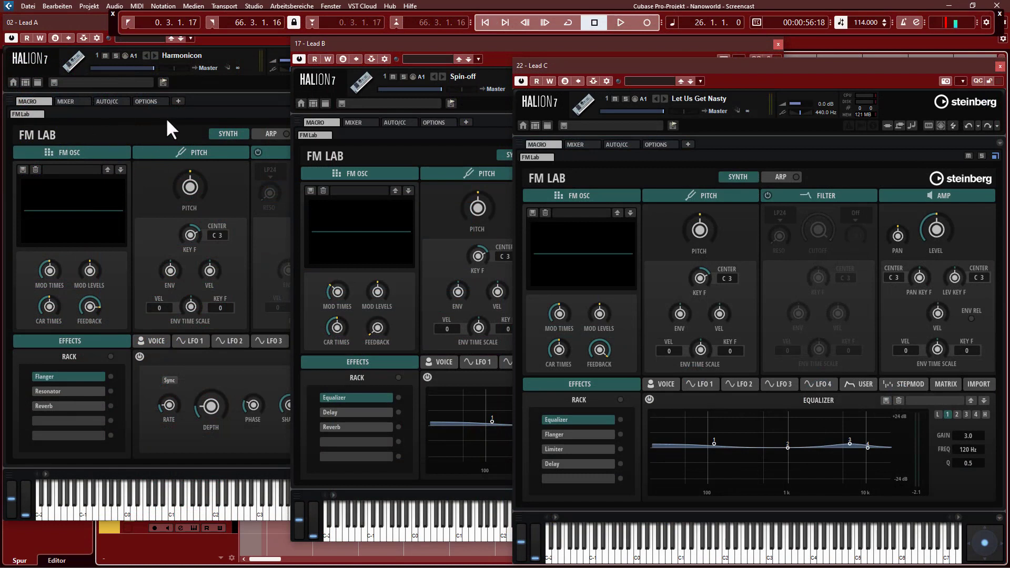
Bring Lead A's Harmonicon patch to the front and audition it from bar 26, then stop playback.
{"action": "left_click", "coordinate": [197, 68]}
{"action": "key", "text": "space"}
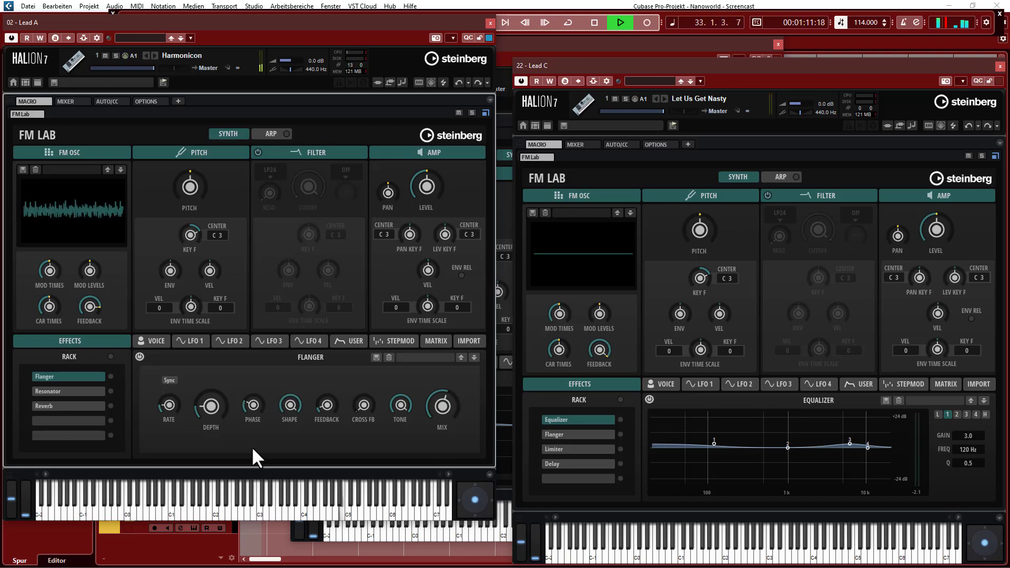
{"action": "key", "text": "space"}
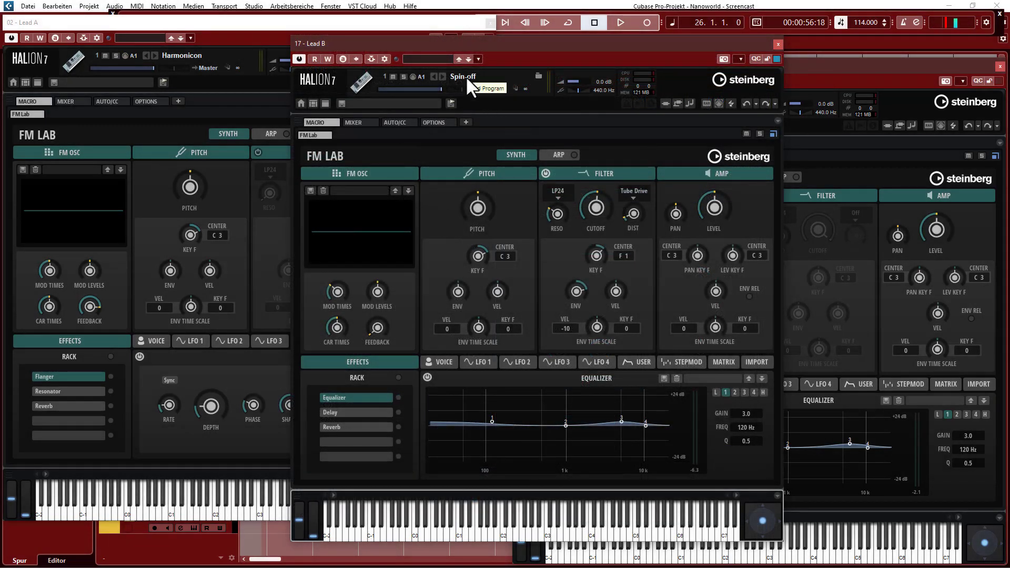
Audition Lead B's Spin-off patch and then Lead C's Let Us Get Nasty patch from bar 26, stopping playback after each.
{"action": "key", "text": "space"}
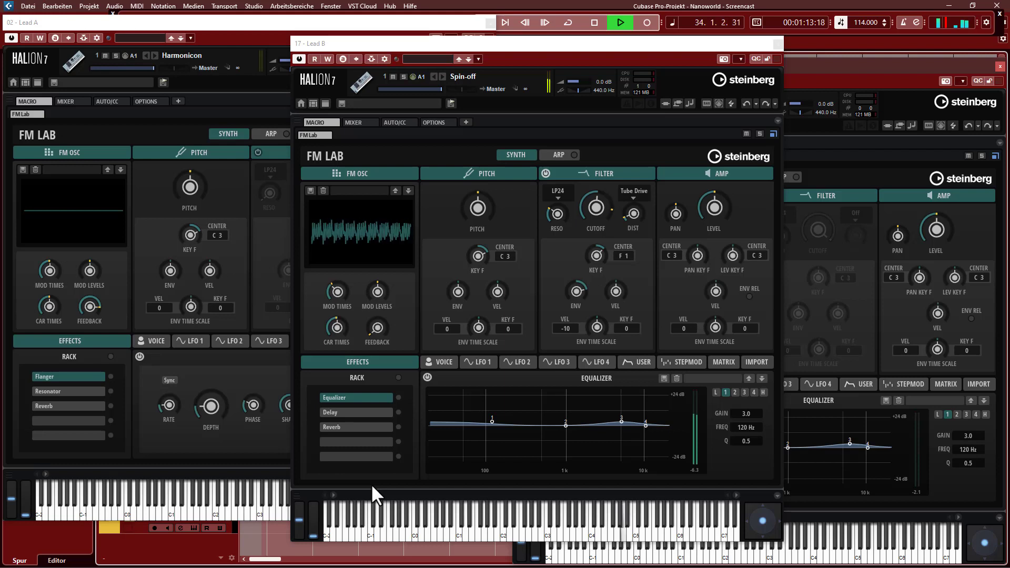
{"action": "key", "text": "space"}
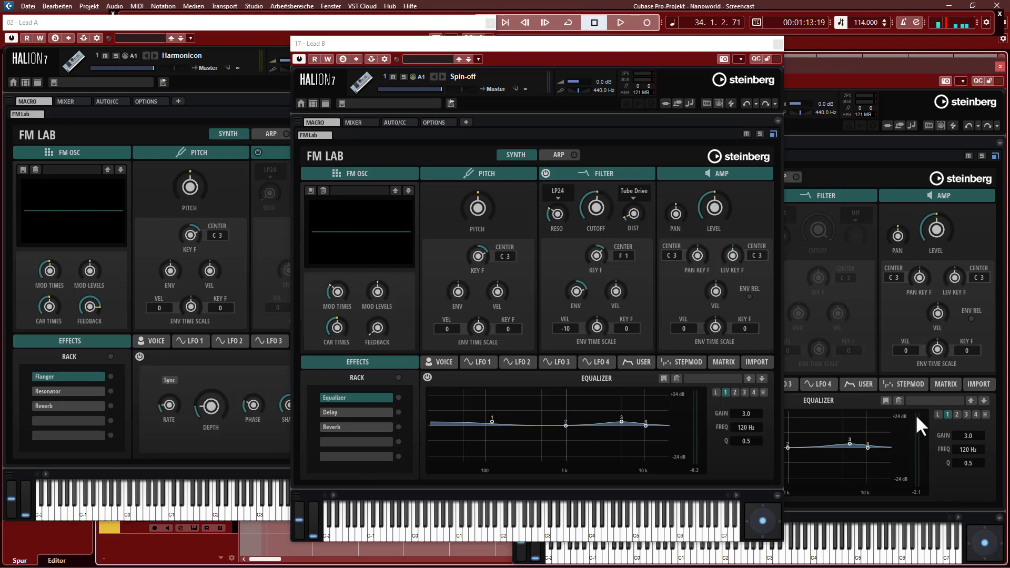
{"action": "left_click", "coordinate": [1005, 379]}
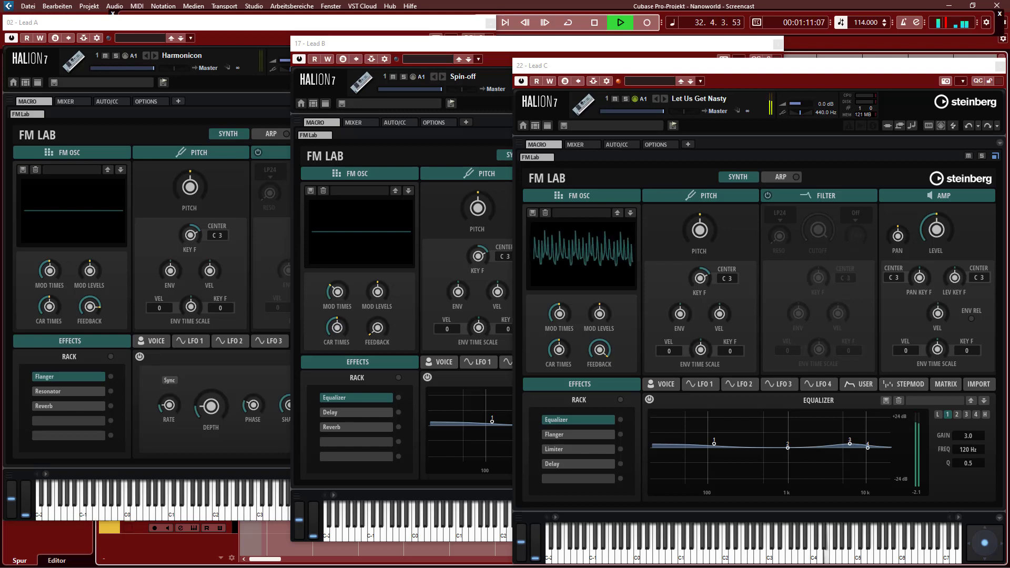
{"action": "key", "text": "space"}
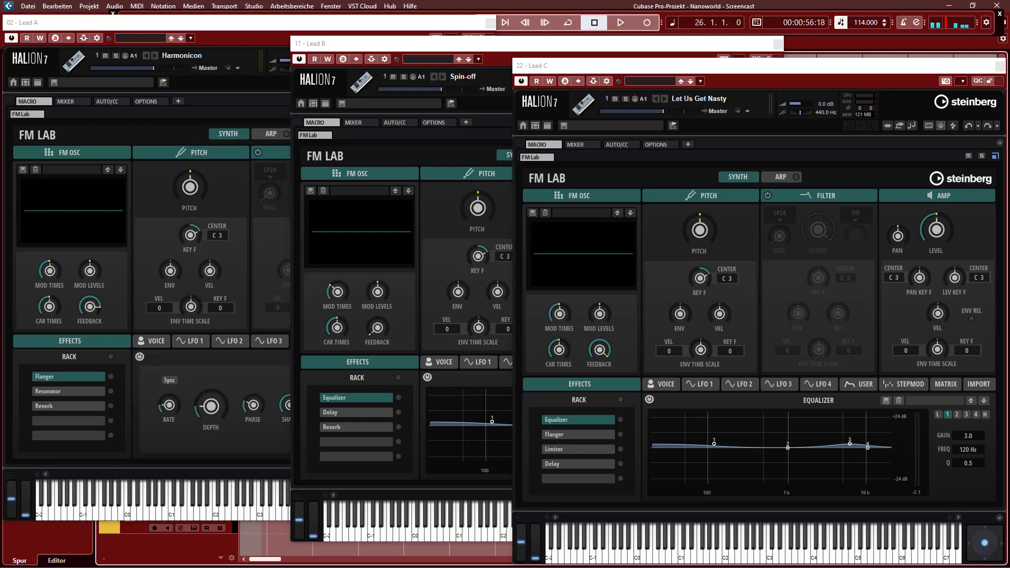
Play Leads A, B and C together from bar 26, bringing each patch window to the front in turn, then stop playback.
{"action": "key", "text": "space"}
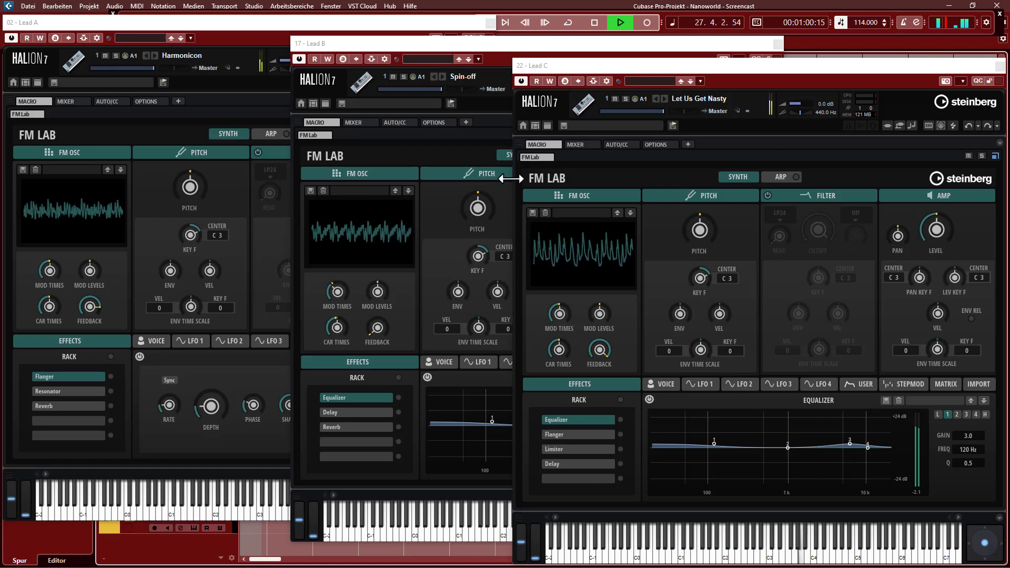
{"action": "left_click", "coordinate": [435, 43]}
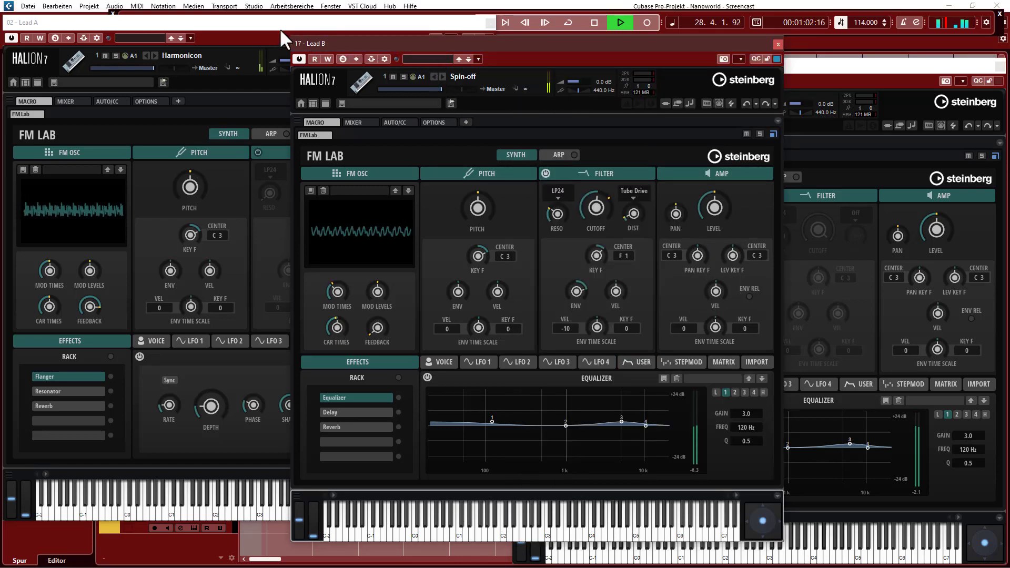
{"action": "left_click", "coordinate": [224, 23]}
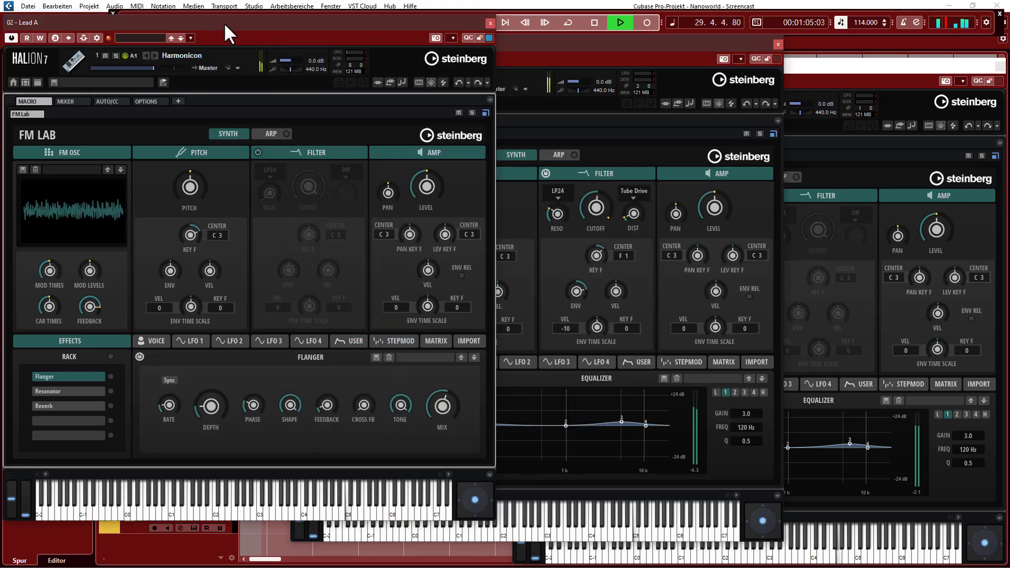
{"action": "left_click", "coordinate": [882, 68]}
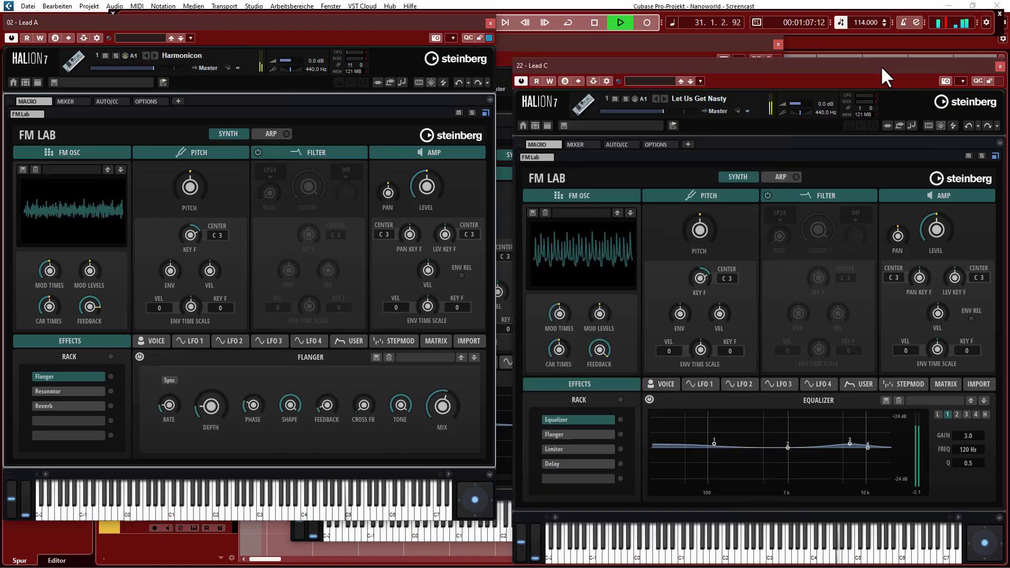
{"action": "left_click", "coordinate": [593, 44]}
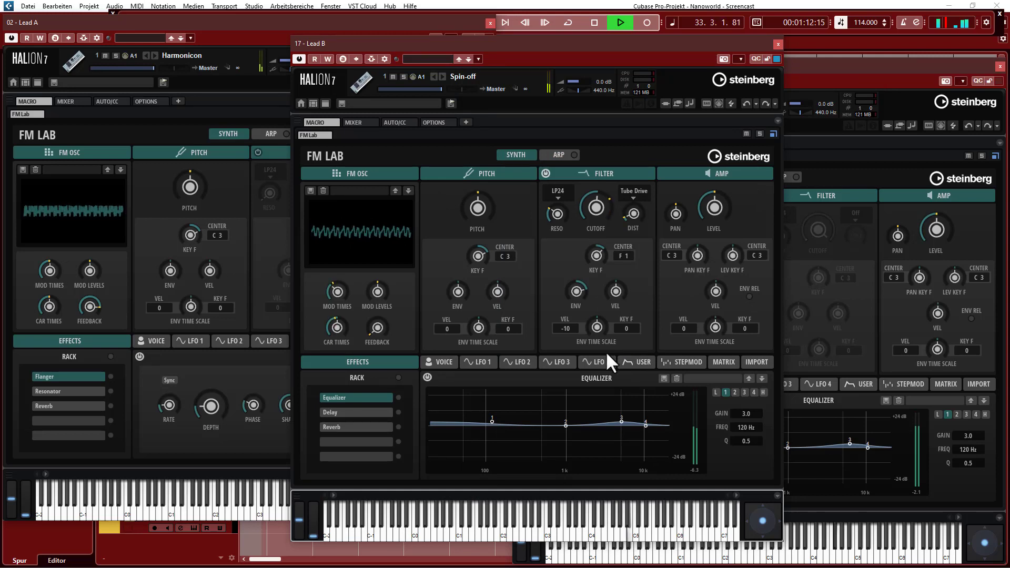
{"action": "key", "text": "space"}
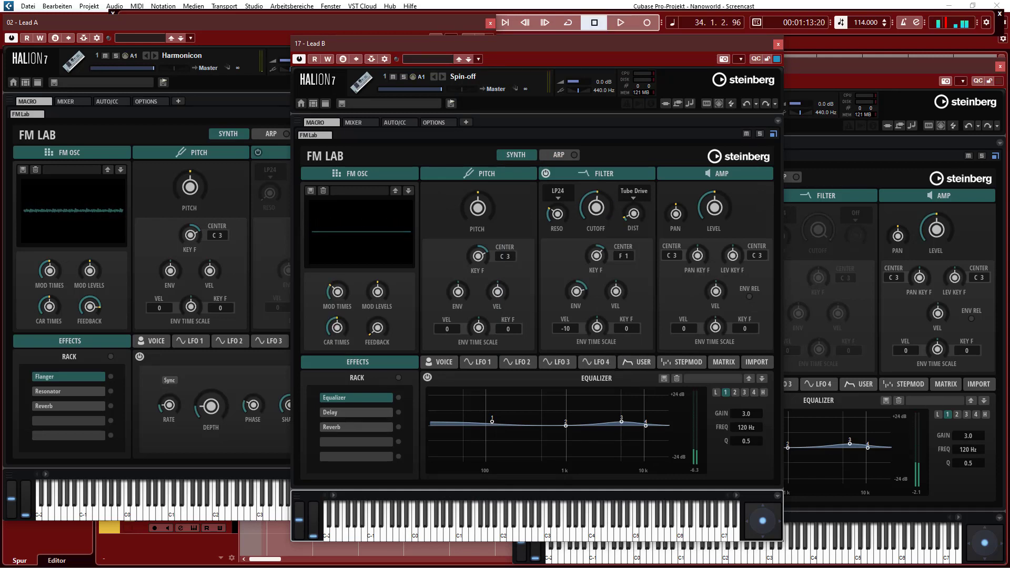
Resume playback of the three layered leads from bar 34 with their patch windows showing, then stop it.
{"action": "key", "text": "alt+Tab"}
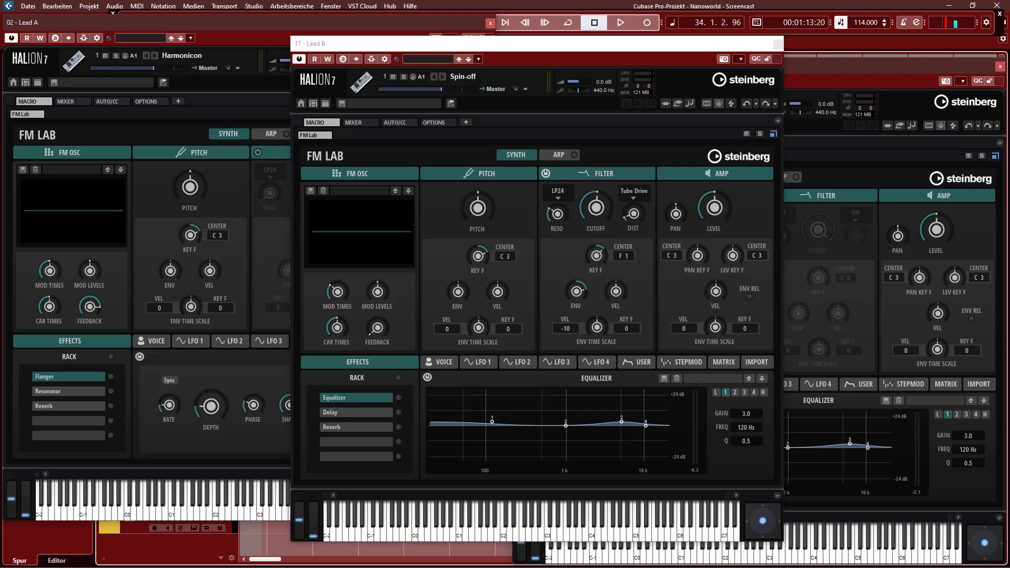
{"action": "mouse_move", "coordinate": [510, 293]}
{"action": "key", "text": "space"}
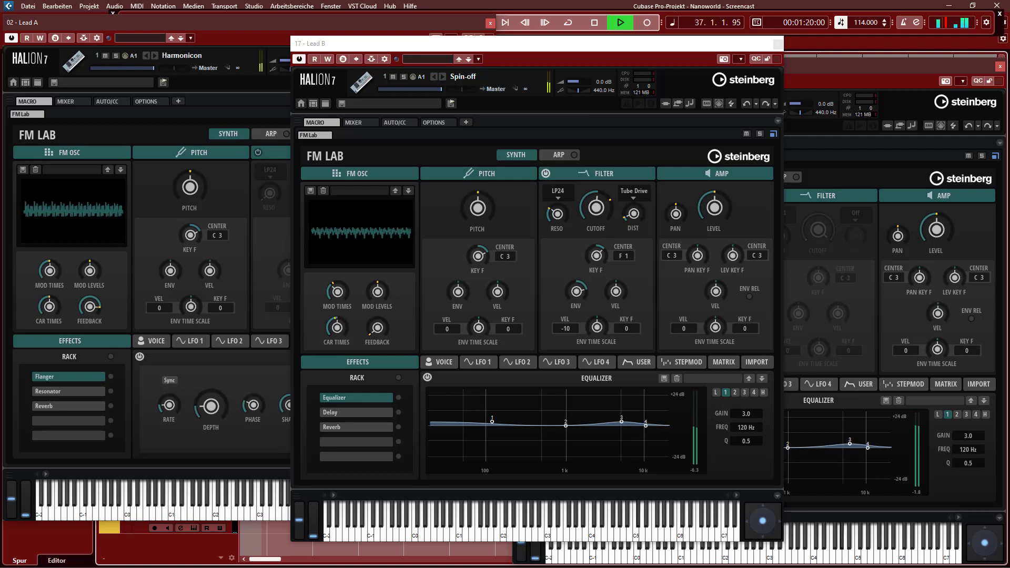
{"action": "key", "text": "space"}
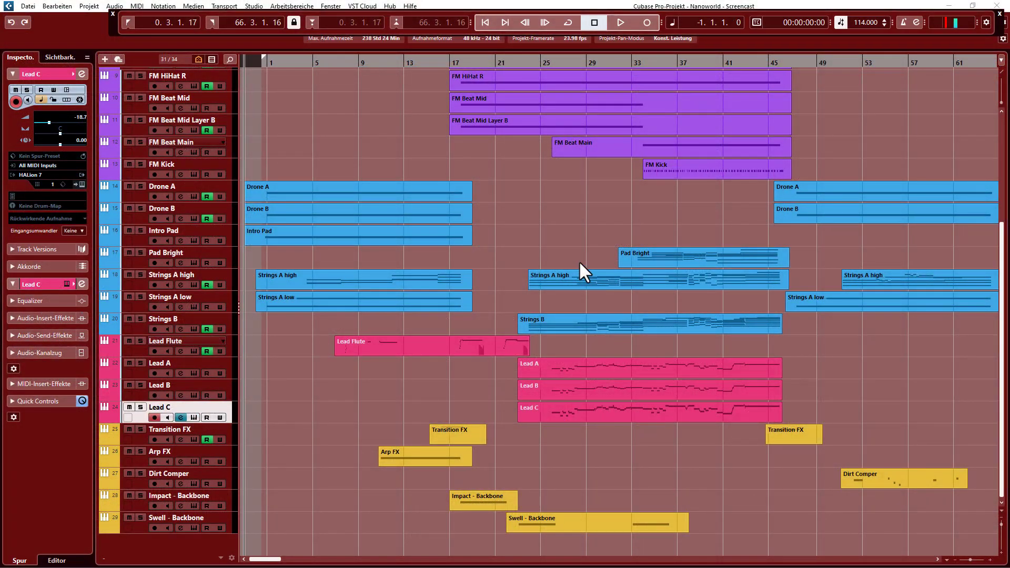
Examine the Transition FX track's Channel Scan patch and play its volume automation rise into bar 18, then stop playback.
{"action": "left_click", "coordinate": [552, 391]}
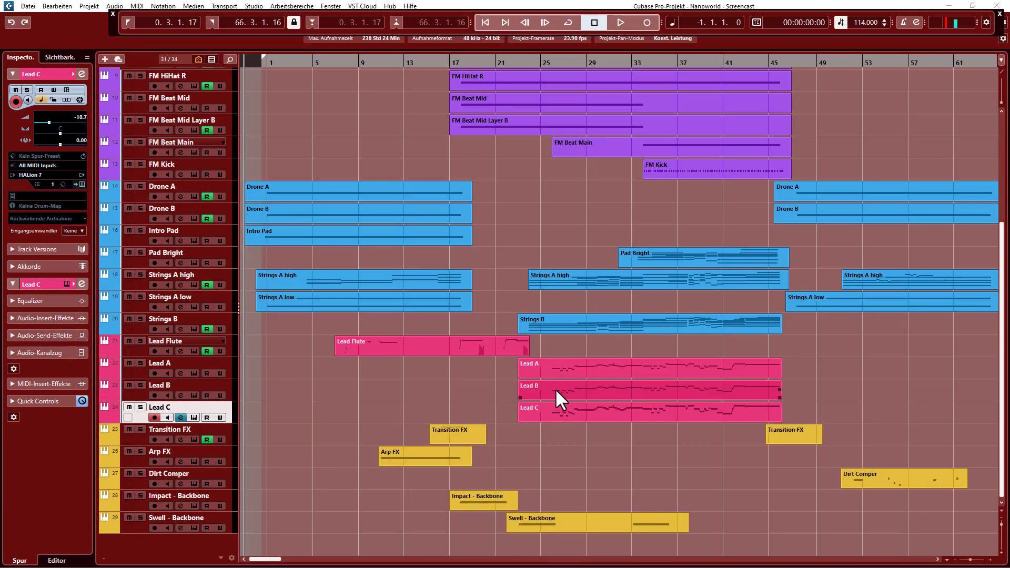
{"action": "left_click", "coordinate": [424, 340]}
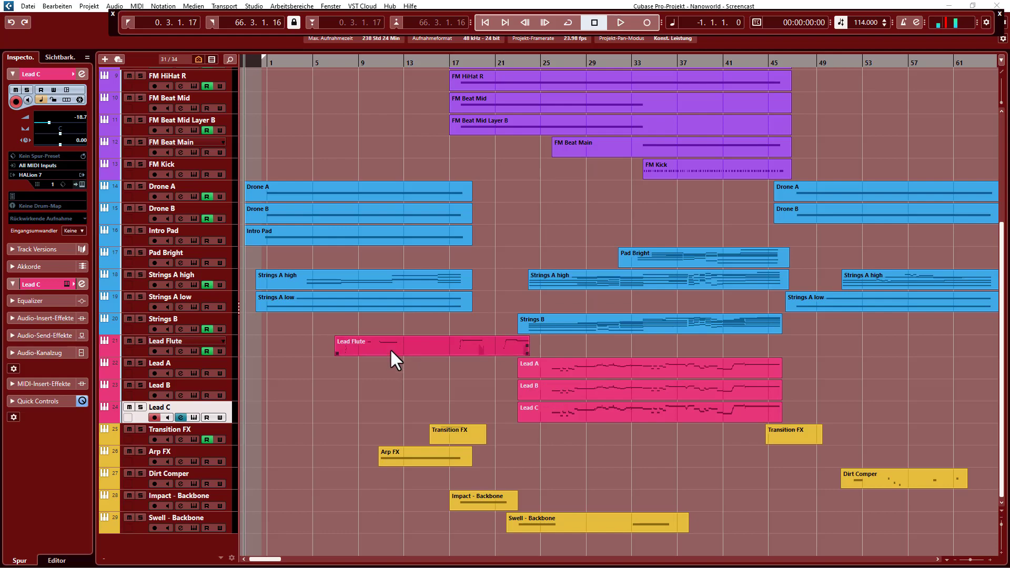
{"action": "left_click", "coordinate": [300, 296]}
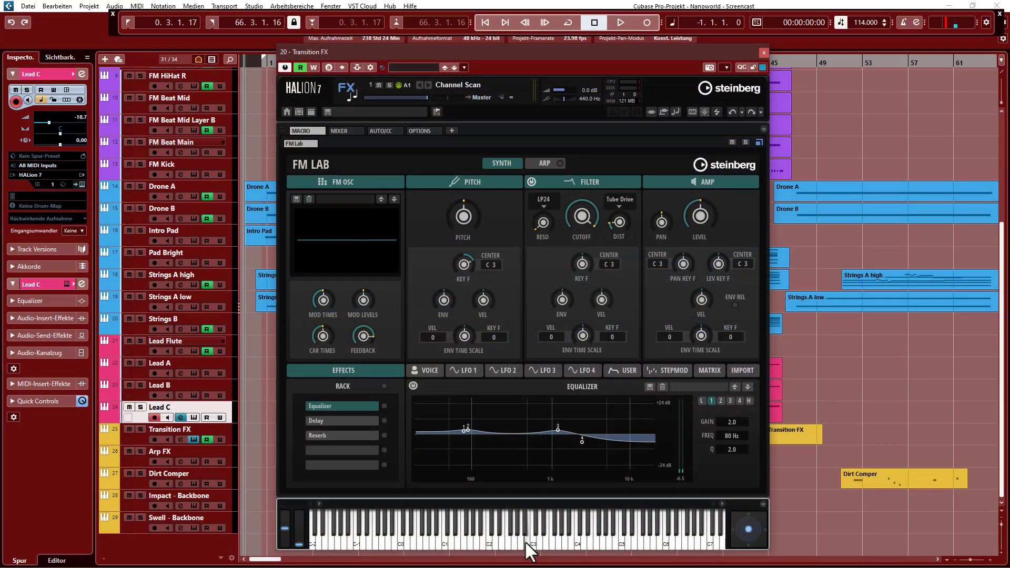
{"action": "left_click", "coordinate": [525, 541]}
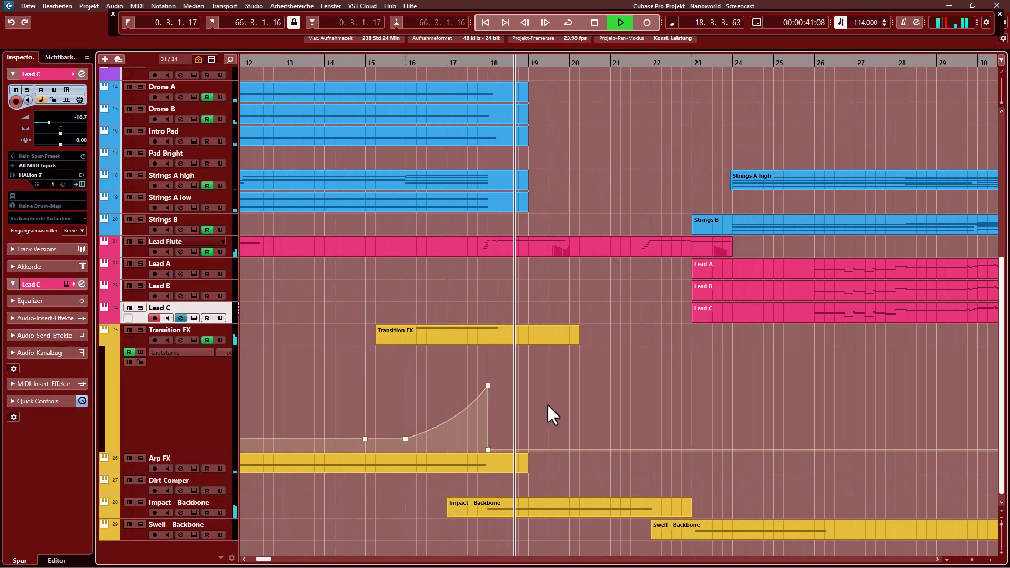
{"action": "key", "text": "space"}
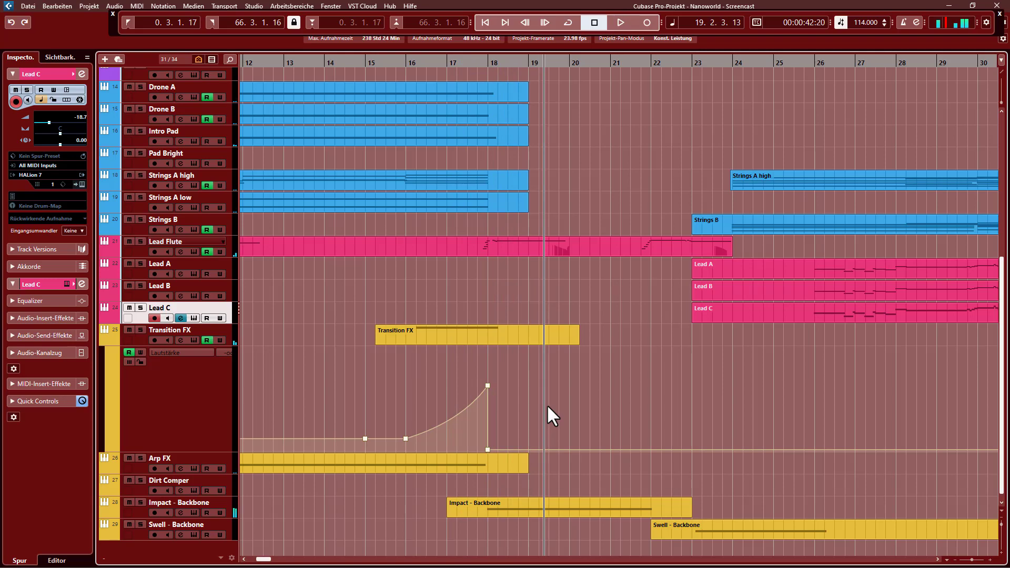
Play the full arrangement from the left locator, view the Strings A high track's Rosin patch, and close its window.
{"action": "key", "text": "F2"}
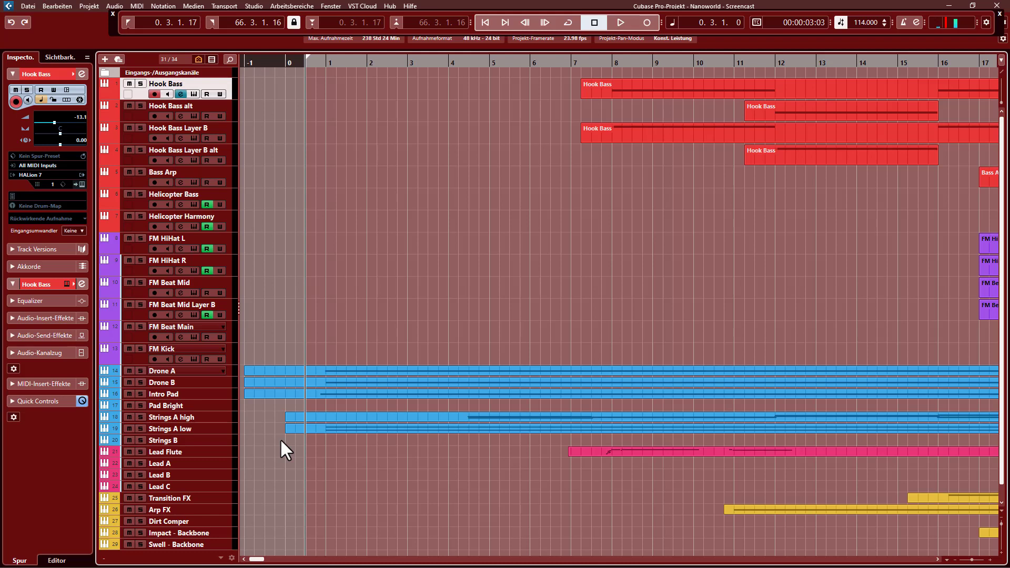
{"action": "key", "text": "space"}
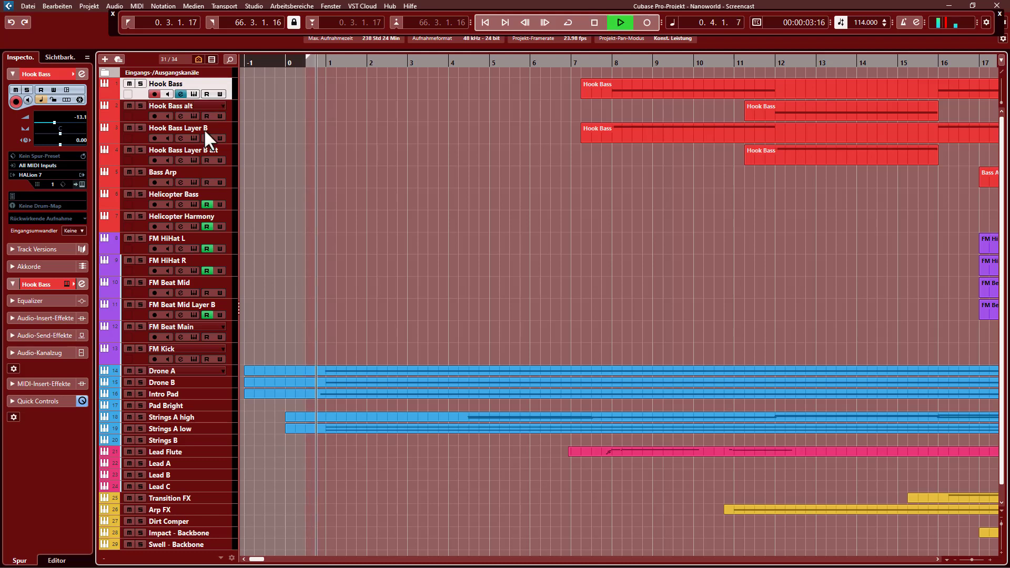
{"action": "left_click", "coordinate": [214, 384]}
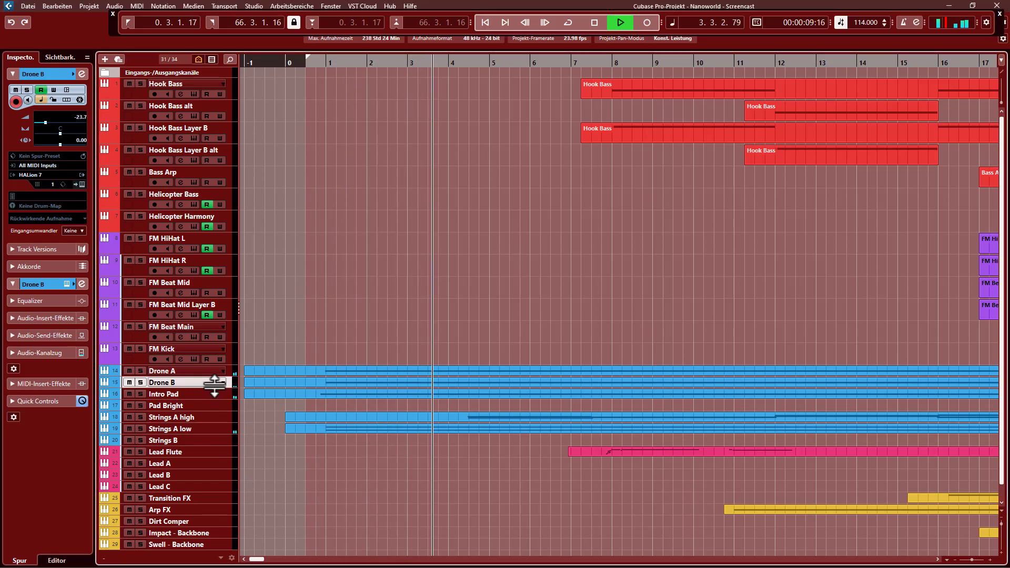
{"action": "left_click", "coordinate": [215, 416]}
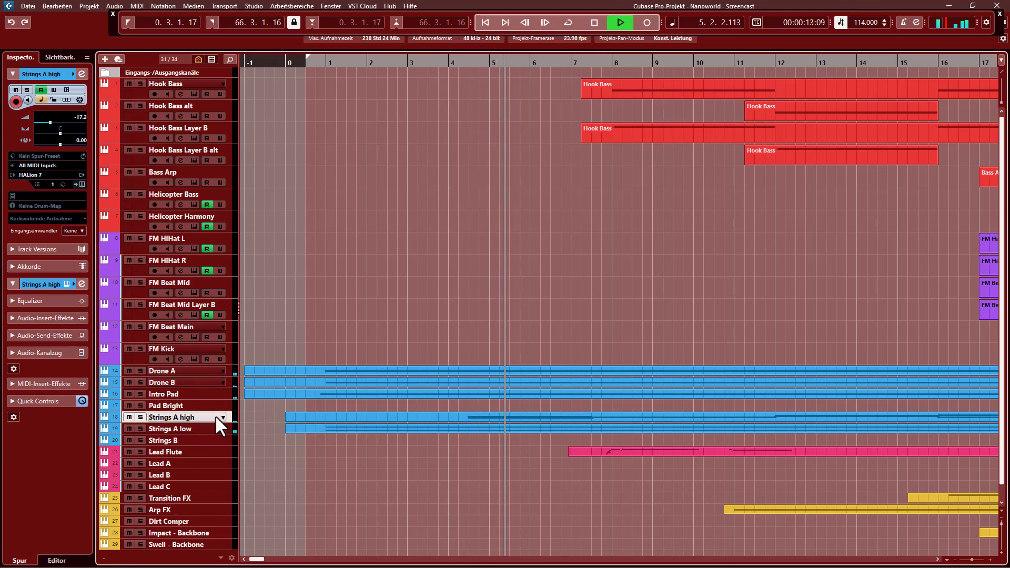
{"action": "key", "text": "e"}
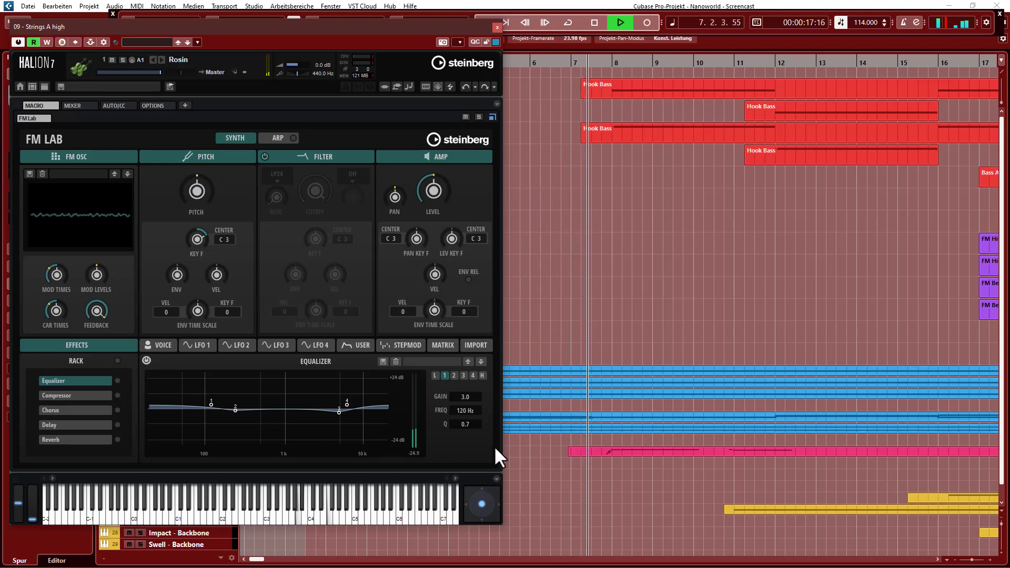
{"action": "left_click", "coordinate": [498, 27]}
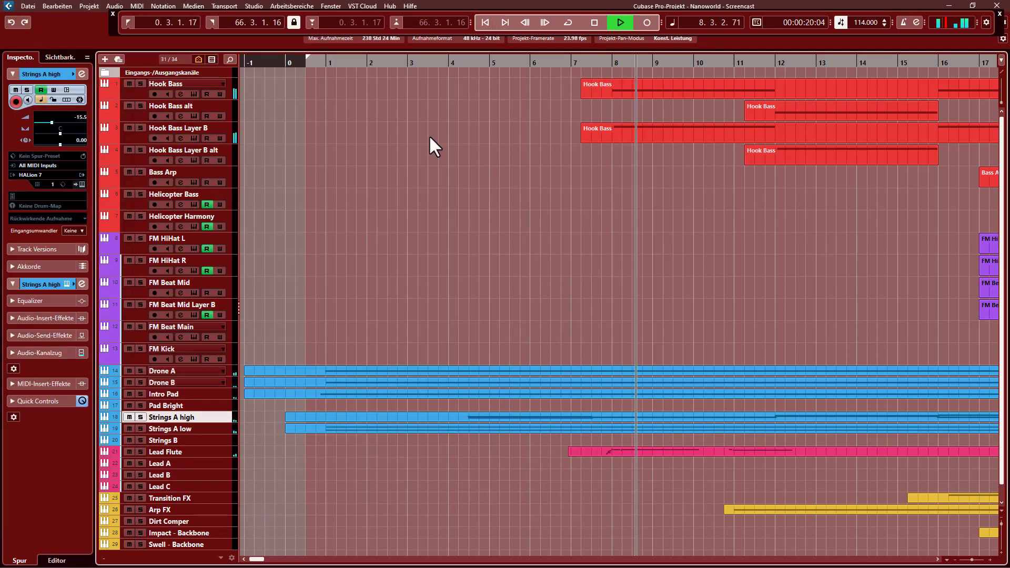
View the Lead Flute's Chiffy Flute and Hook Bass's Lately patches side by side during playback, then close both windows.
{"action": "left_click", "coordinate": [216, 453]}
{"action": "key", "text": "e"}
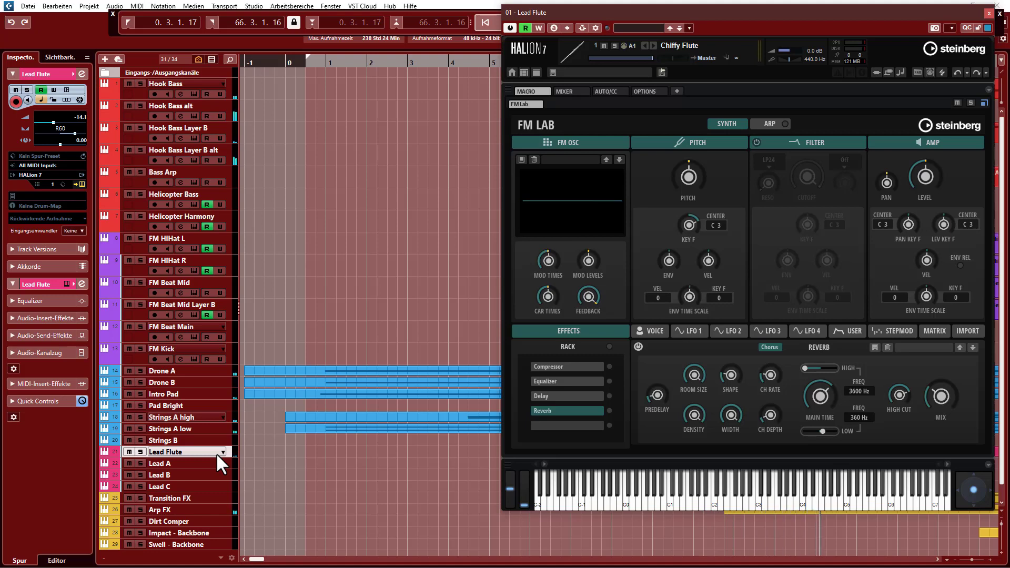
{"action": "left_click", "coordinate": [192, 94]}
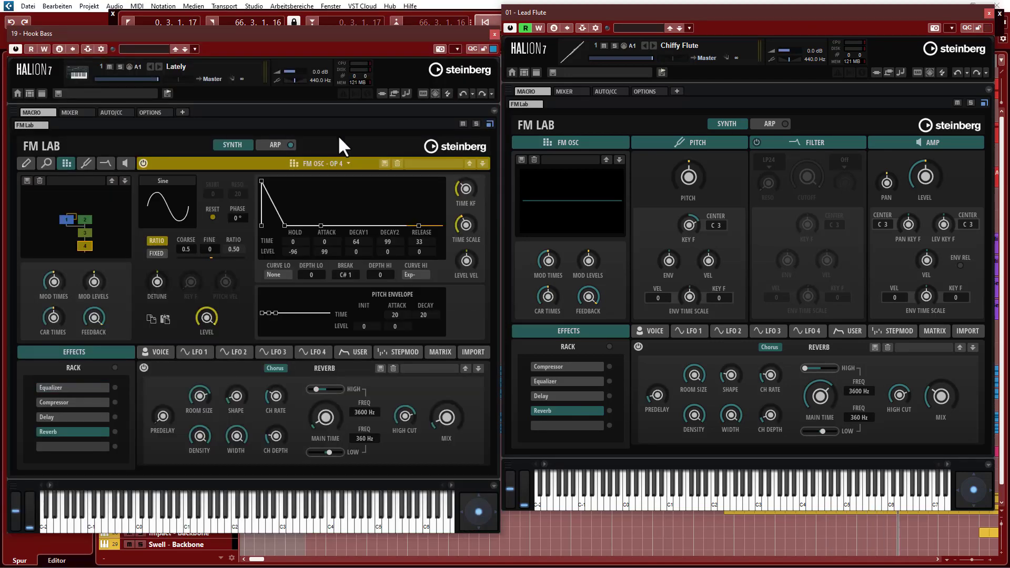
{"action": "left_click", "coordinate": [989, 14]}
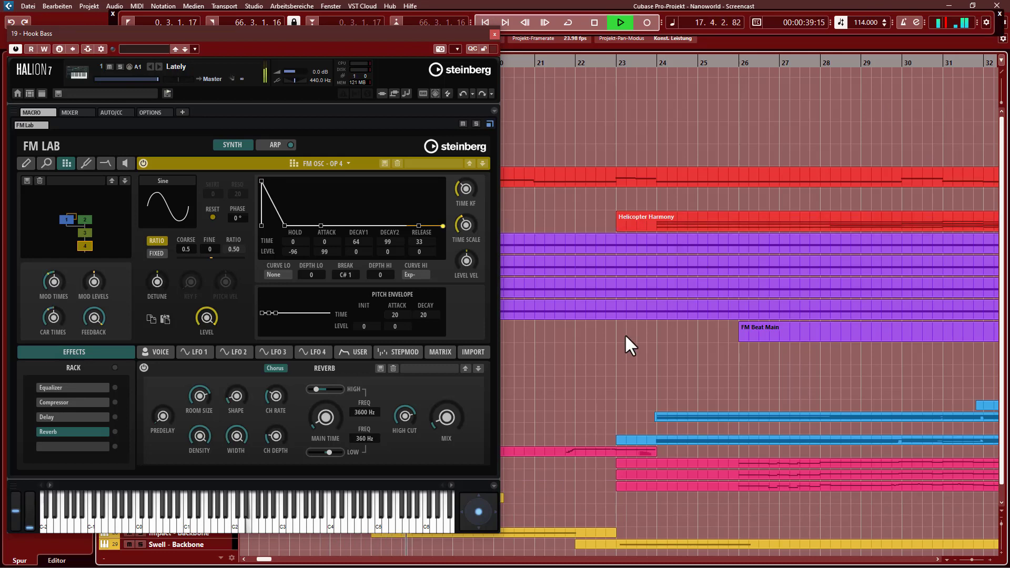
{"action": "left_click", "coordinate": [492, 34]}
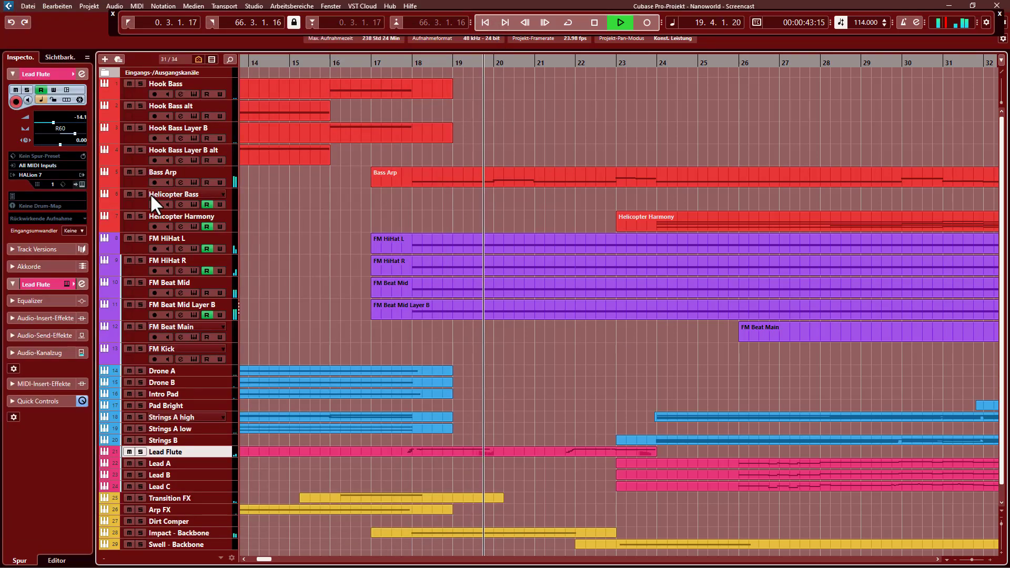
View Bass Arp's Virtual Mariachi macro page and then Helicopter Harmony's Wire Mesh patch during playback, closing each window.
{"action": "left_click", "coordinate": [194, 182]}
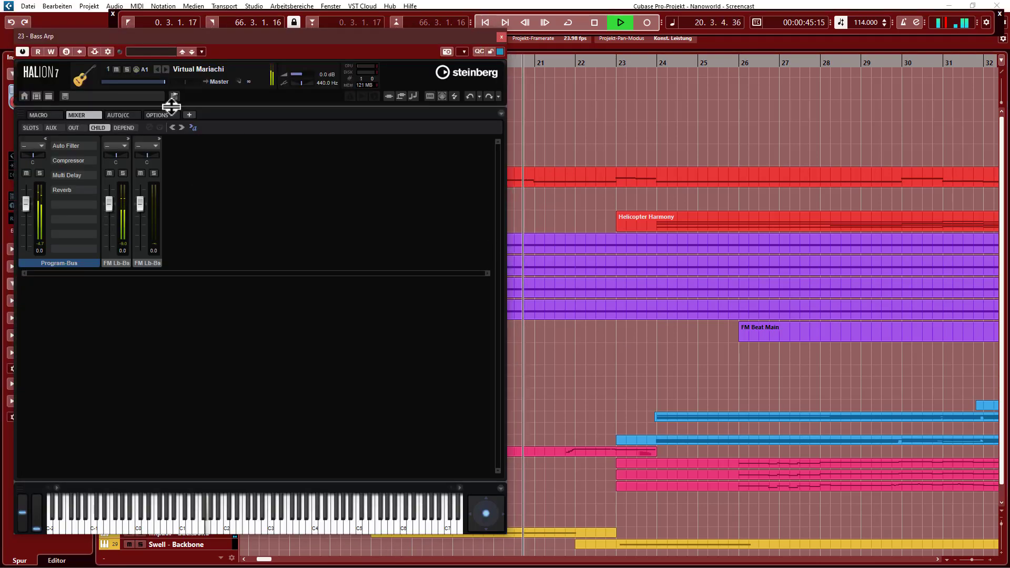
{"action": "left_click", "coordinate": [49, 114]}
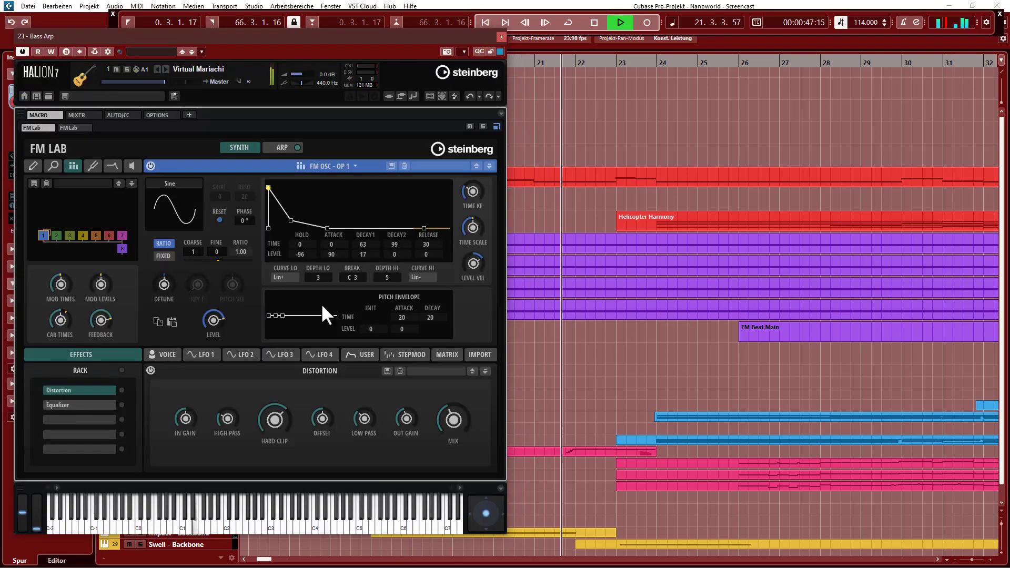
{"action": "left_click", "coordinate": [499, 35]}
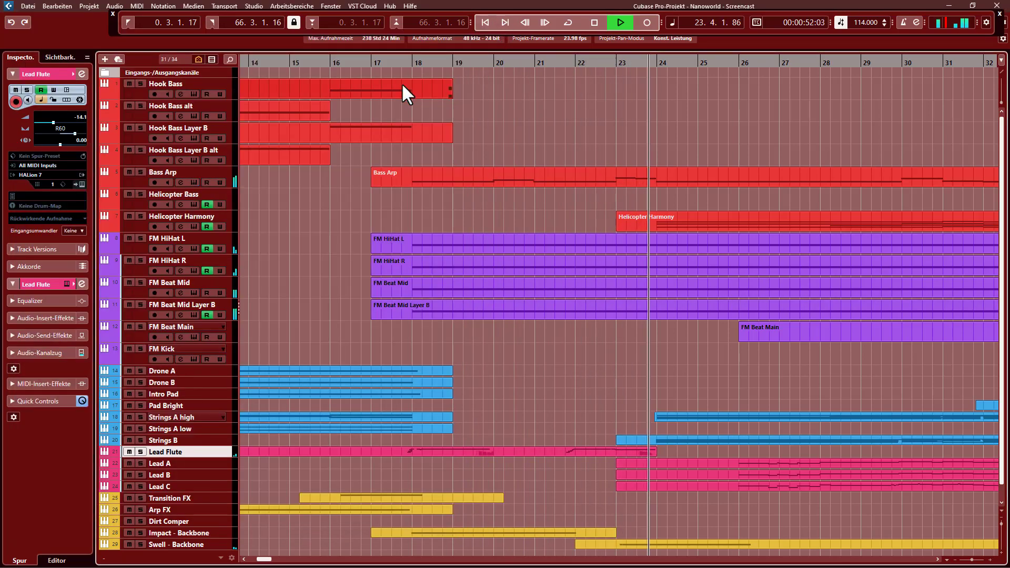
{"action": "left_click", "coordinate": [192, 225]}
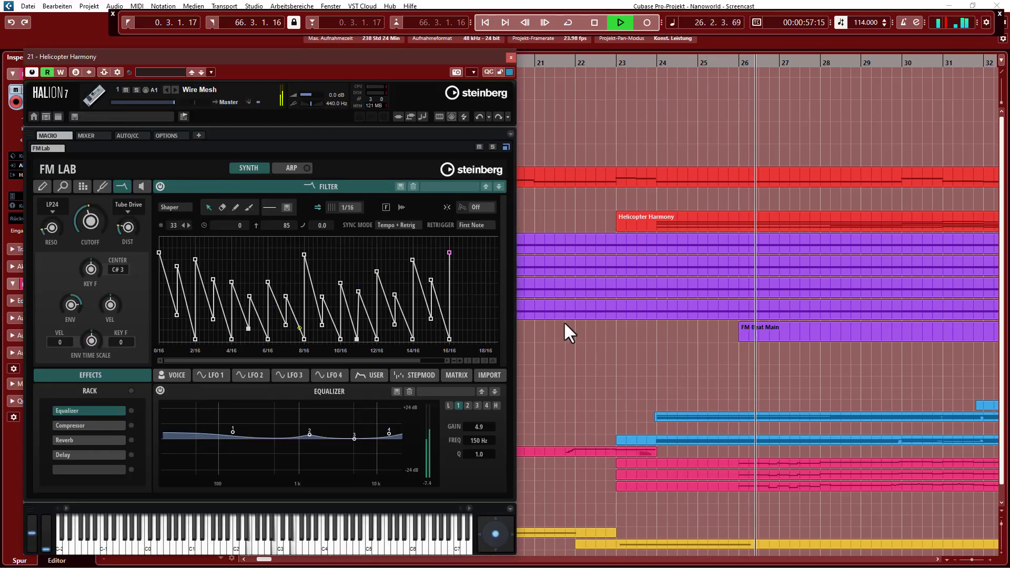
{"action": "left_click", "coordinate": [510, 55]}
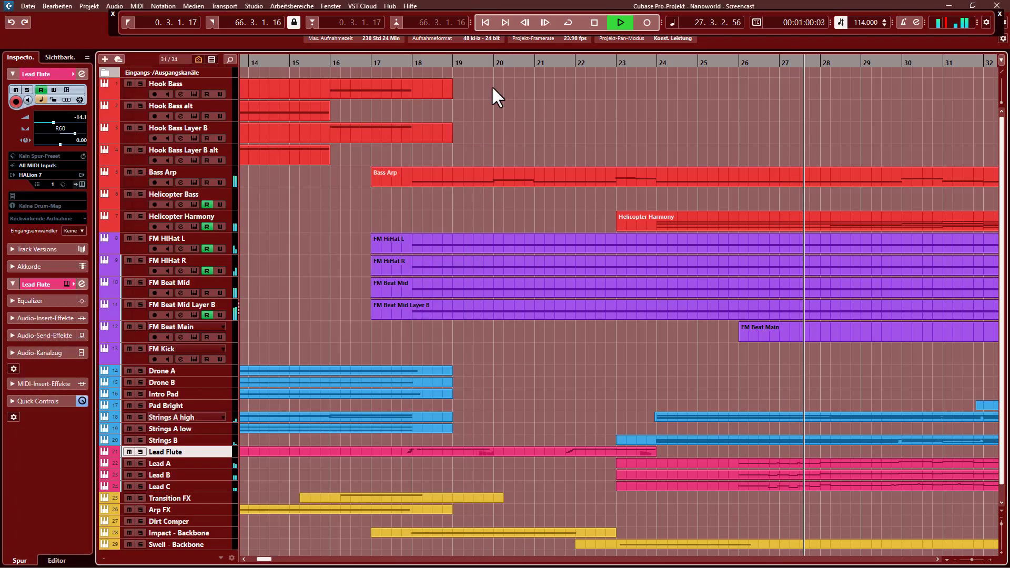
Open the Lead A, Lead B and Lead C patch windows one after another during playback, then close all three.
{"action": "left_click", "coordinate": [190, 461]}
{"action": "key", "text": "F11"}
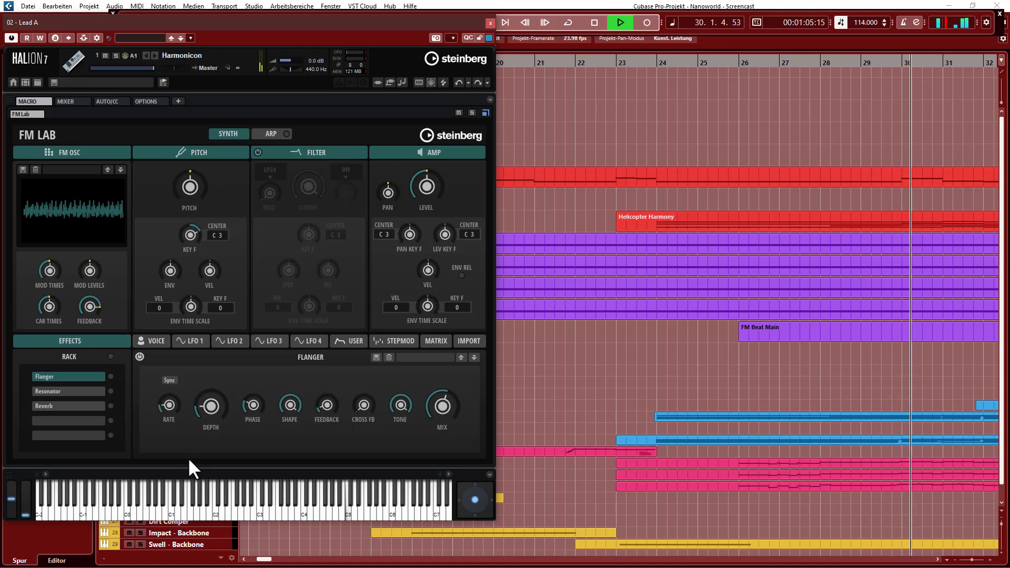
{"action": "key", "text": "F11"}
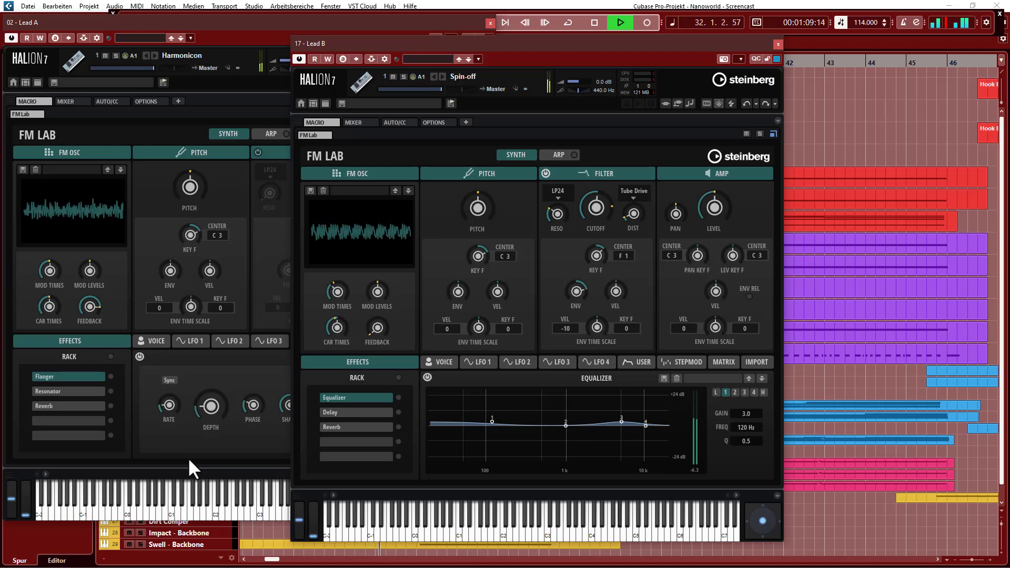
{"action": "key", "text": "F11"}
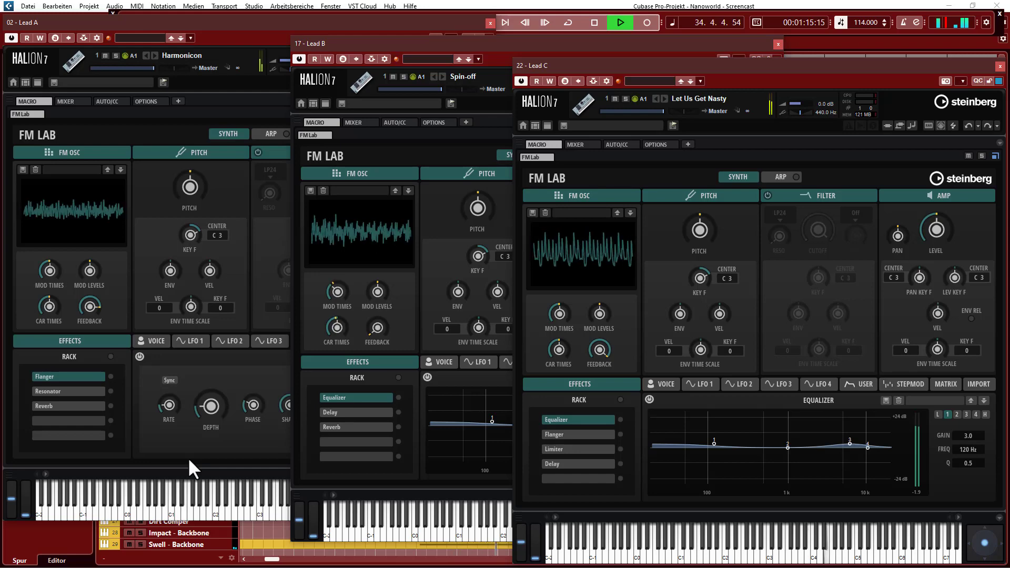
{"action": "key", "text": "ctrl+w"}
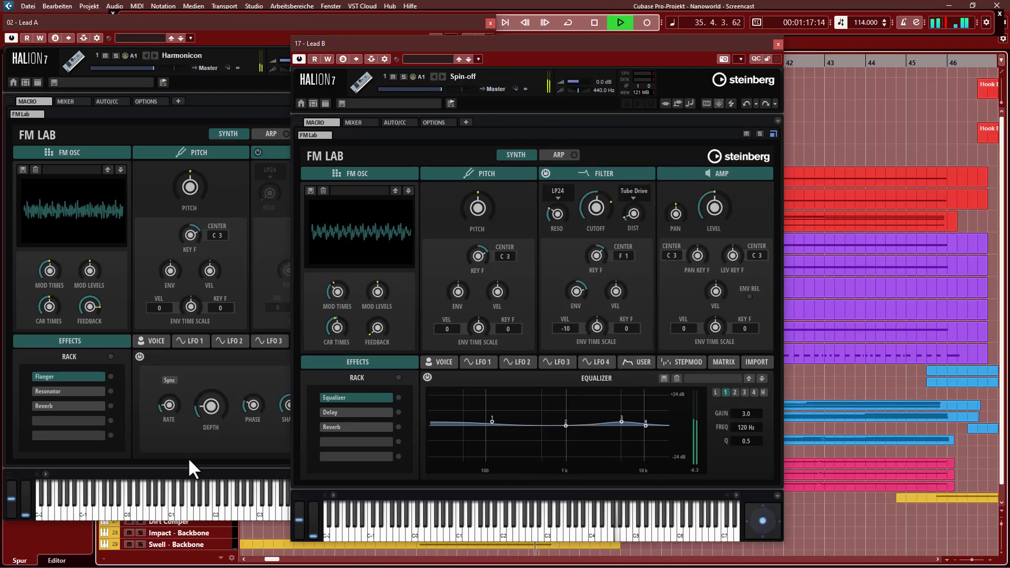
{"action": "key", "text": "ctrl+w"}
{"action": "key", "text": "ctrl+w"}
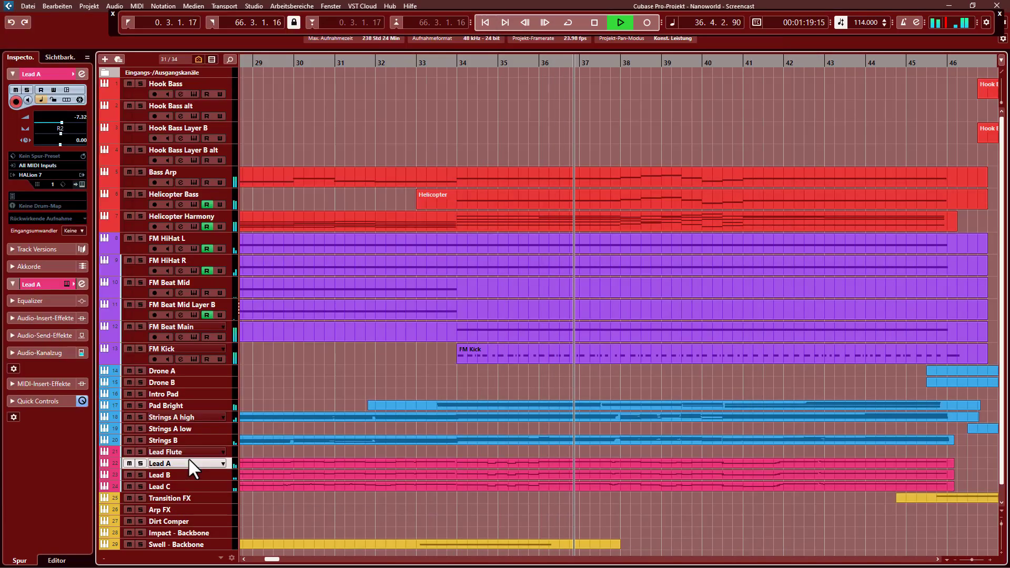
View FM HiHat L's Micro Beat arpeggiator page and then Transition FX's Channel Scan patch during playback, closing each window.
{"action": "left_click", "coordinate": [193, 250]}
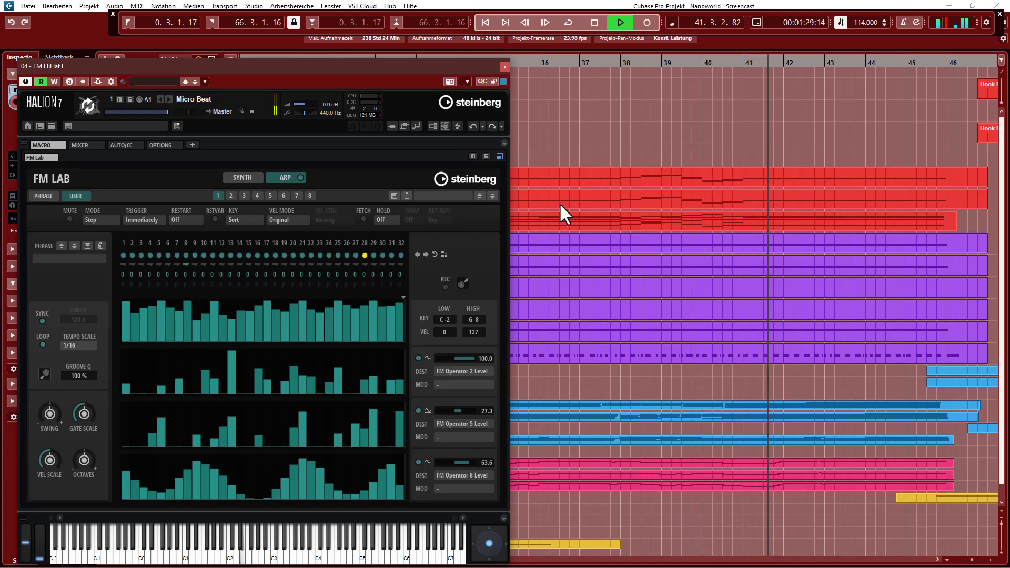
{"action": "left_click", "coordinate": [504, 67]}
{"action": "left_click", "coordinate": [229, 498]}
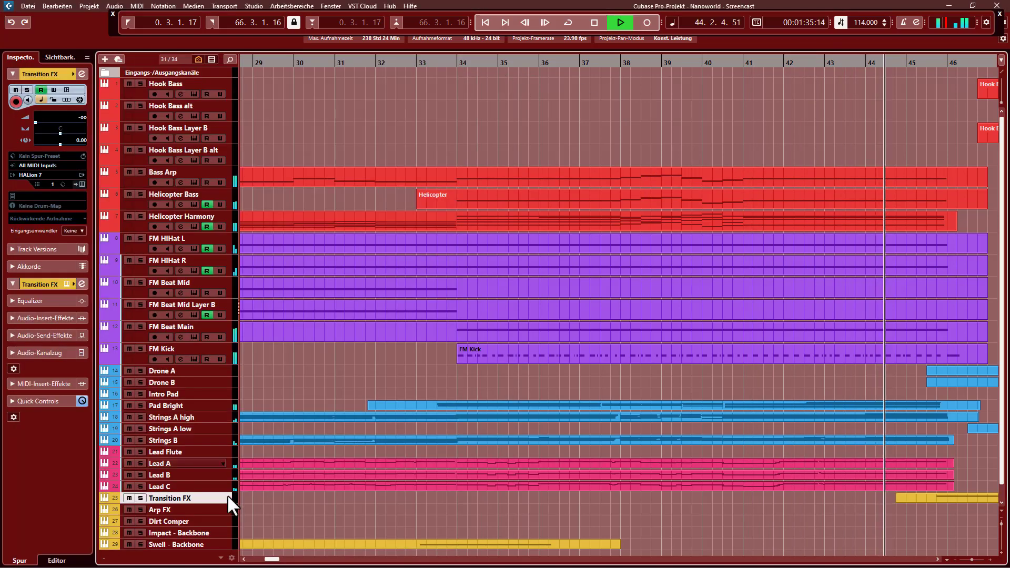
{"action": "left_click", "coordinate": [78, 179]}
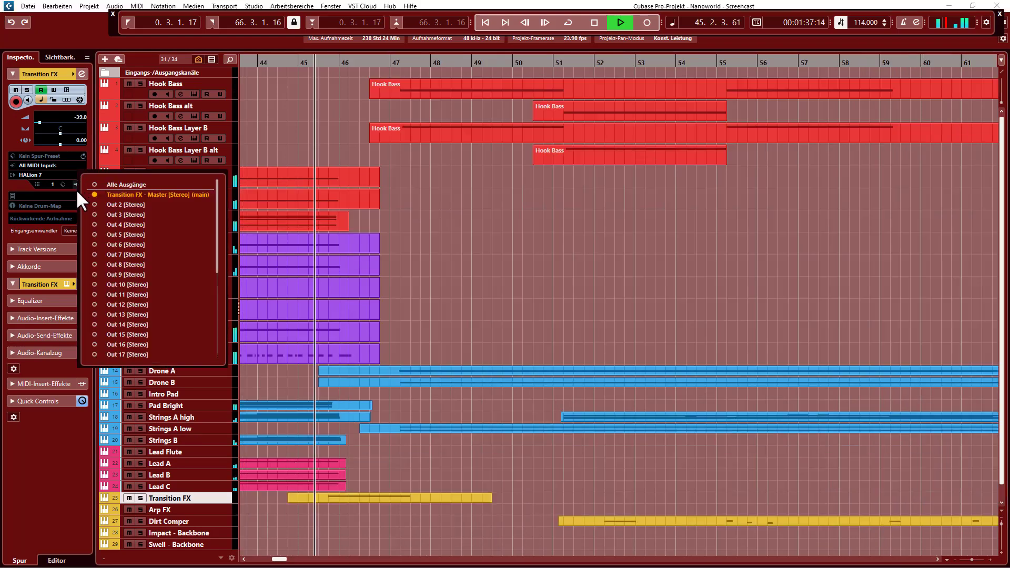
{"action": "left_click", "coordinate": [75, 182]}
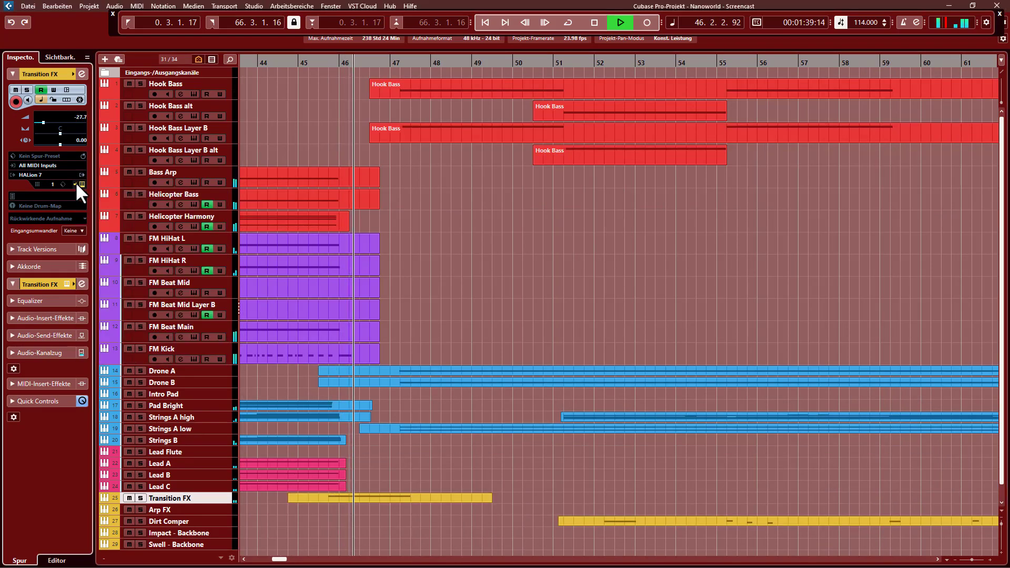
{"action": "left_click", "coordinate": [74, 182]}
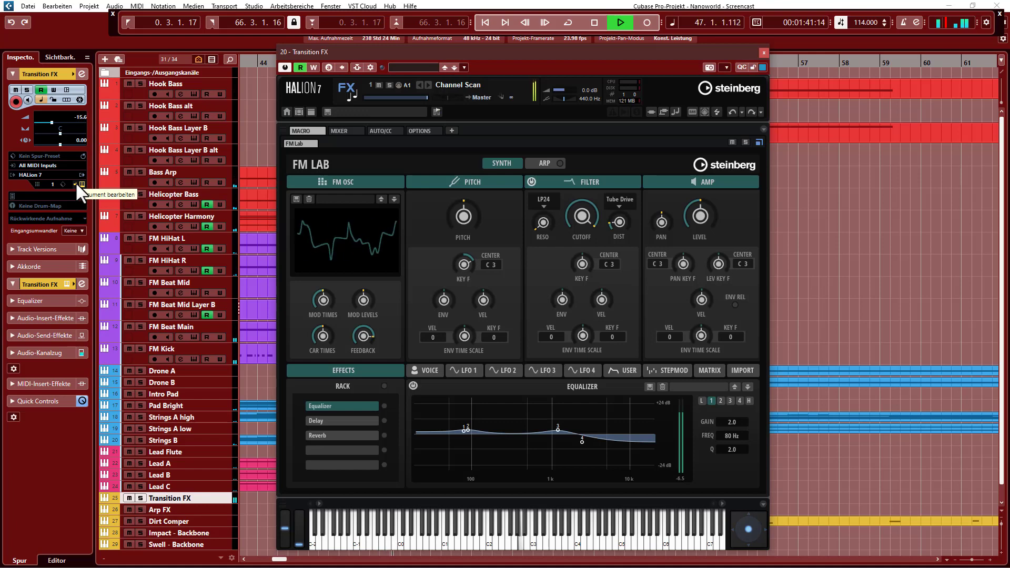
{"action": "left_click", "coordinate": [764, 51]}
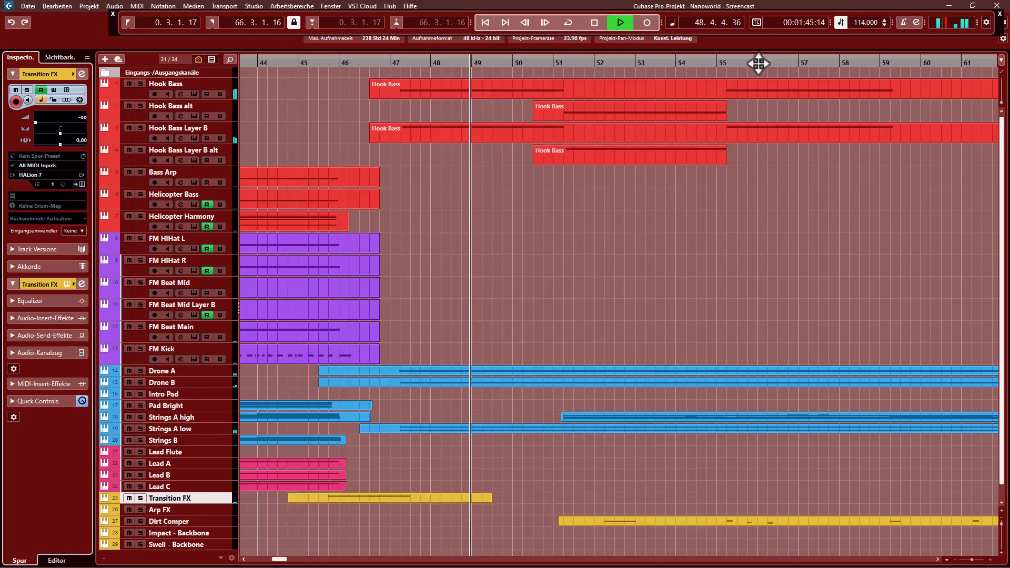
View Hook Bass's Lately patch and then Strings A high's Rosin patch as the final section plays, closing each window.
{"action": "left_click", "coordinate": [194, 93]}
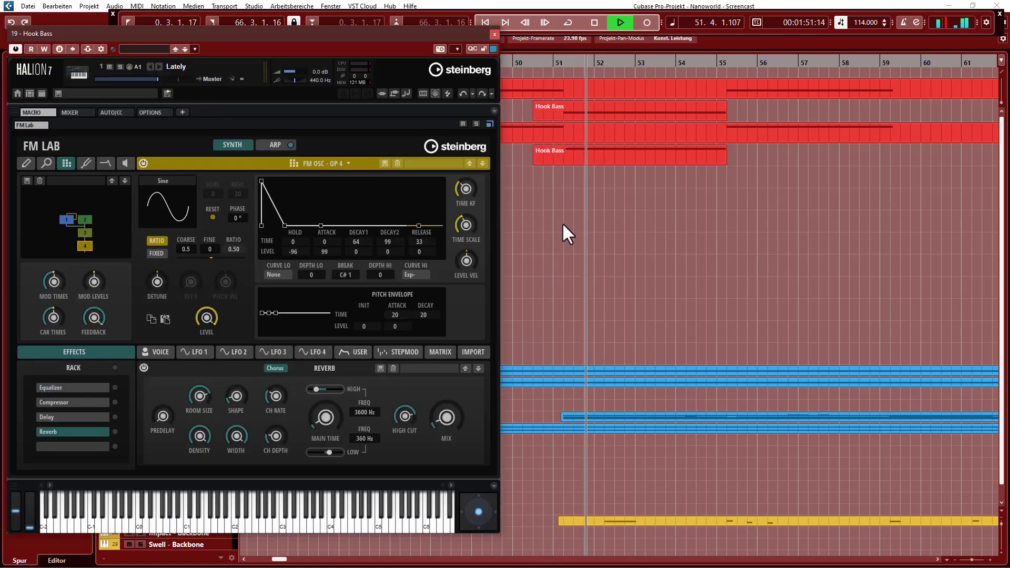
{"action": "left_click", "coordinate": [495, 35]}
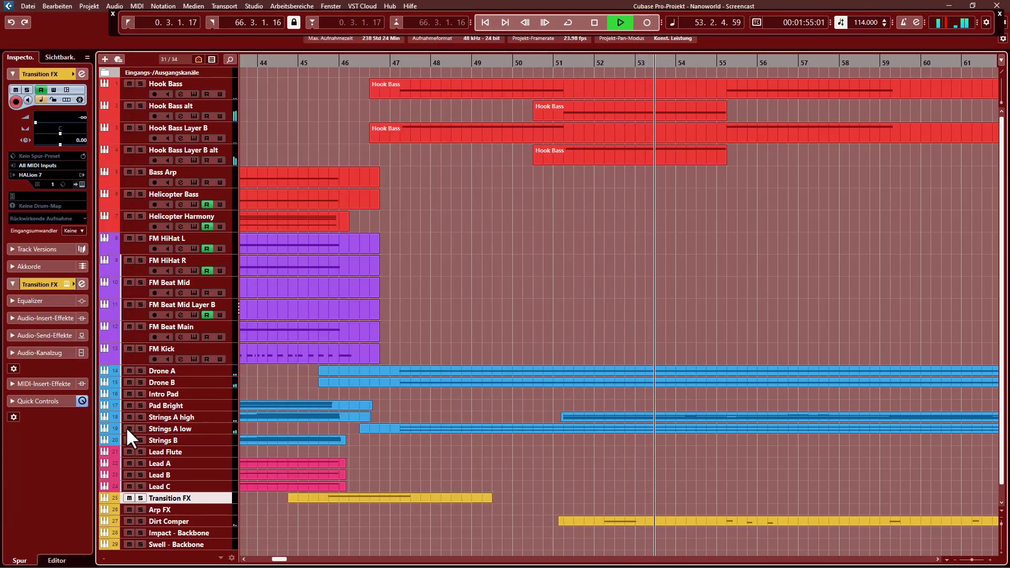
{"action": "left_click", "coordinate": [210, 416]}
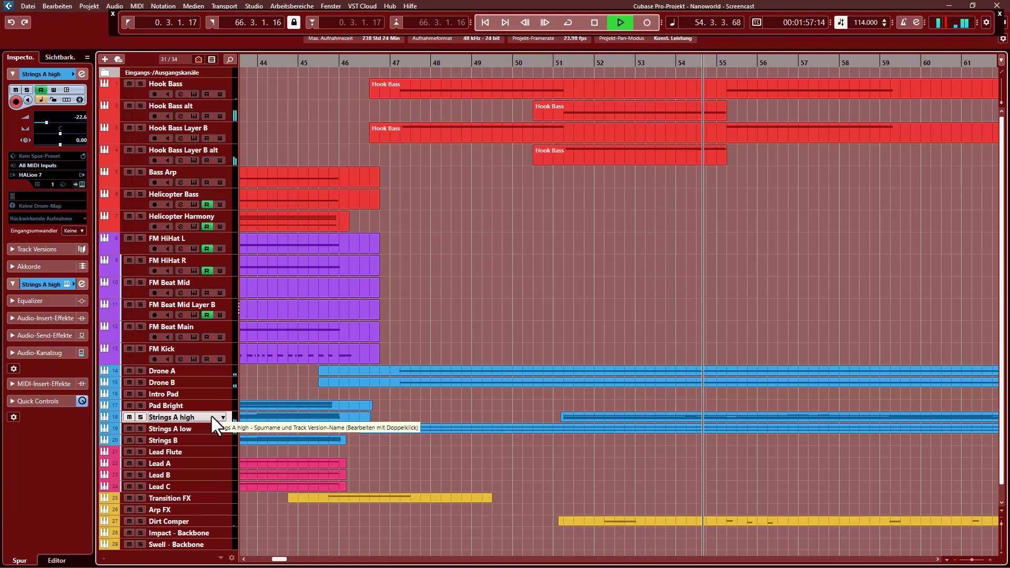
{"action": "key", "text": "e"}
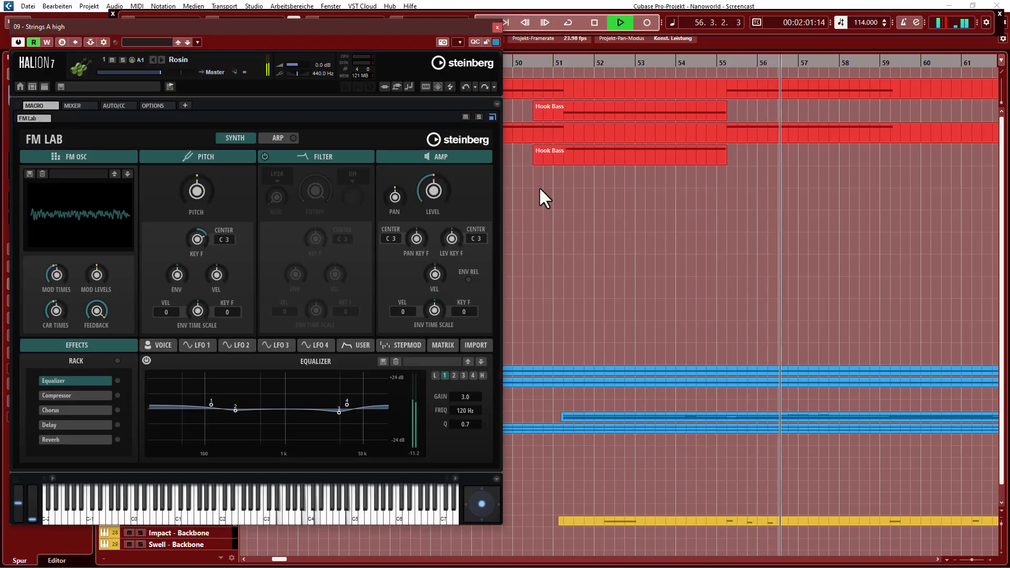
{"action": "left_click", "coordinate": [496, 27]}
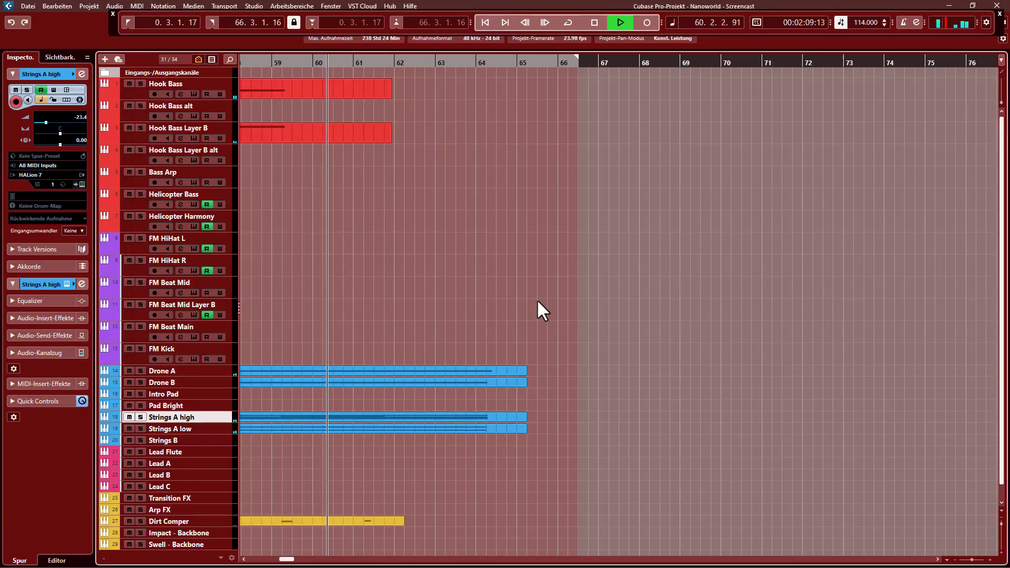